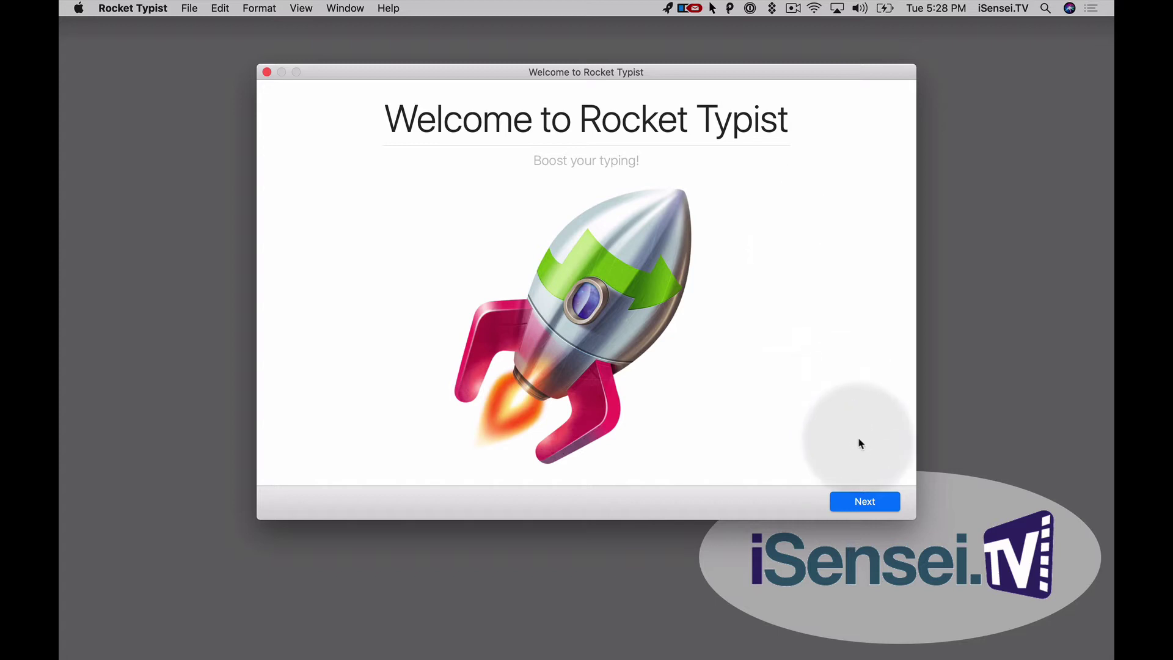
Step: Step through the welcome tour to the abbreviations page and enable abbreviations
click(885, 503)
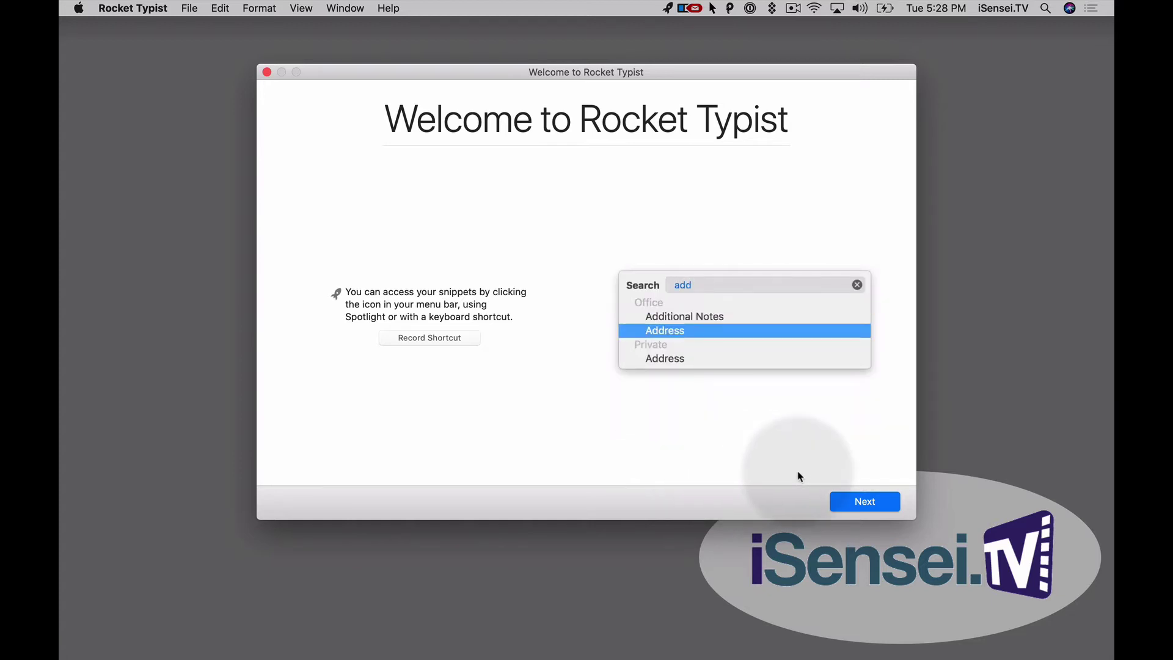
key(Return)
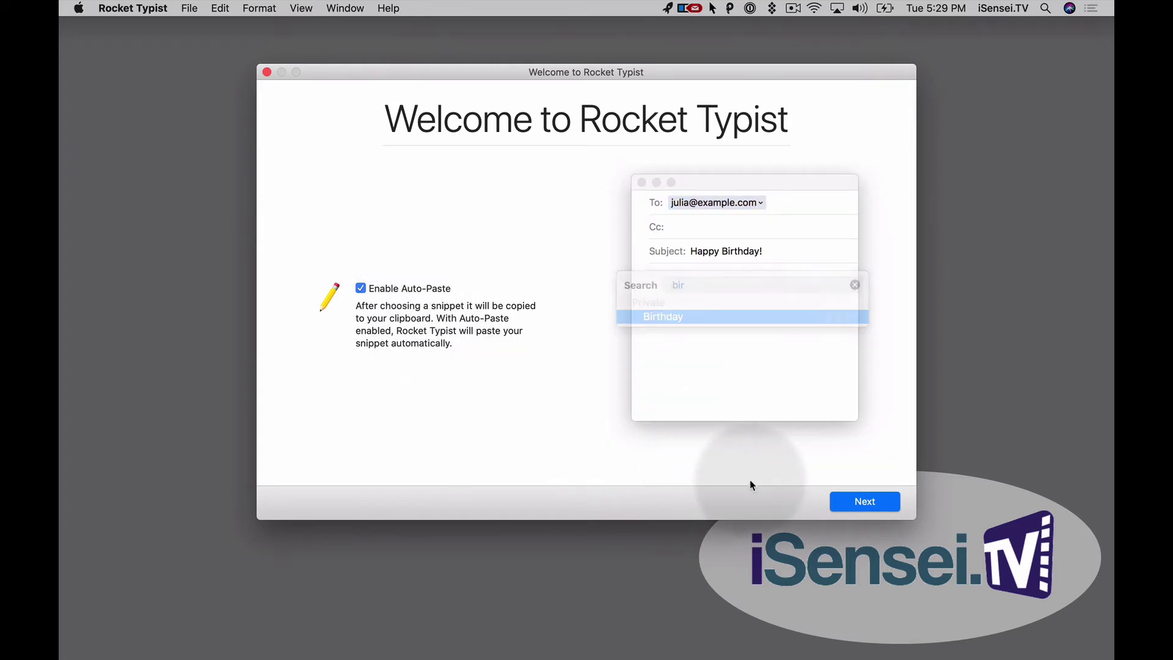
click(877, 503)
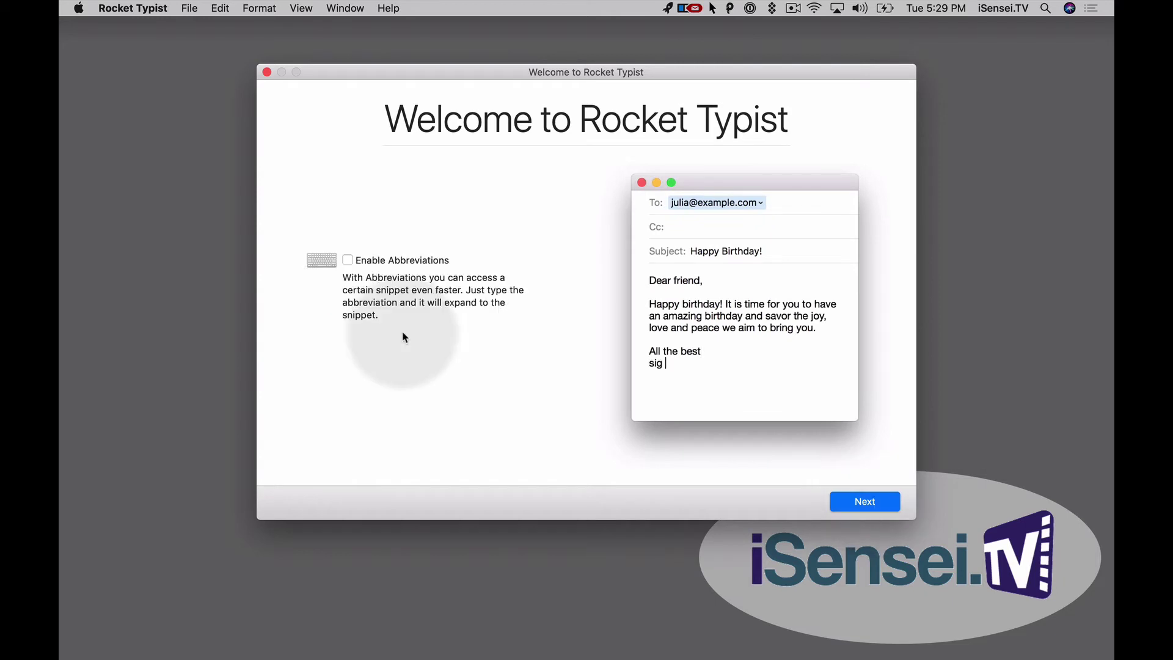
click(347, 262)
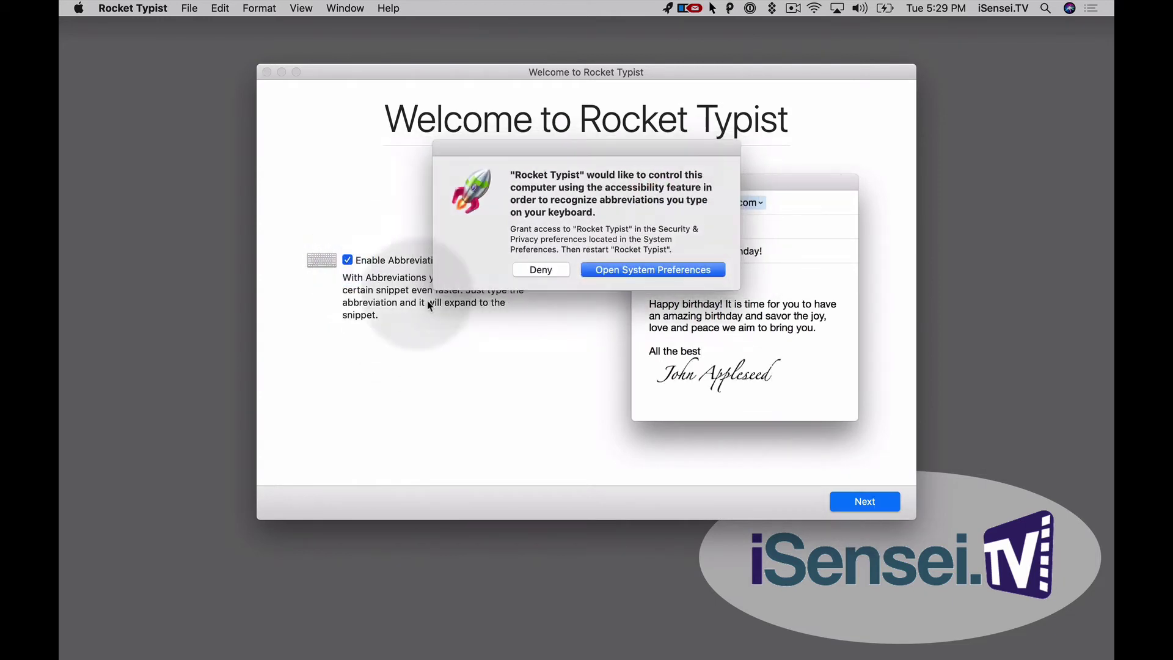
Step: Unlock Security & Privacy with the account password and allow Rocket Typist.app under Accessibility
click(658, 270)
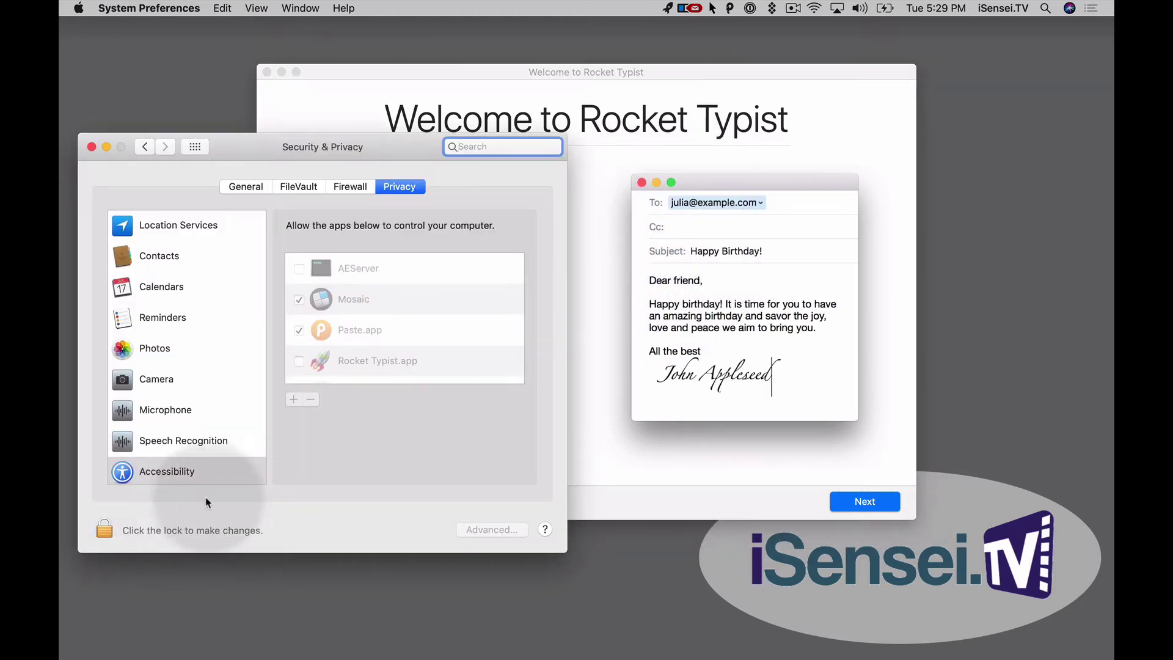
click(104, 529)
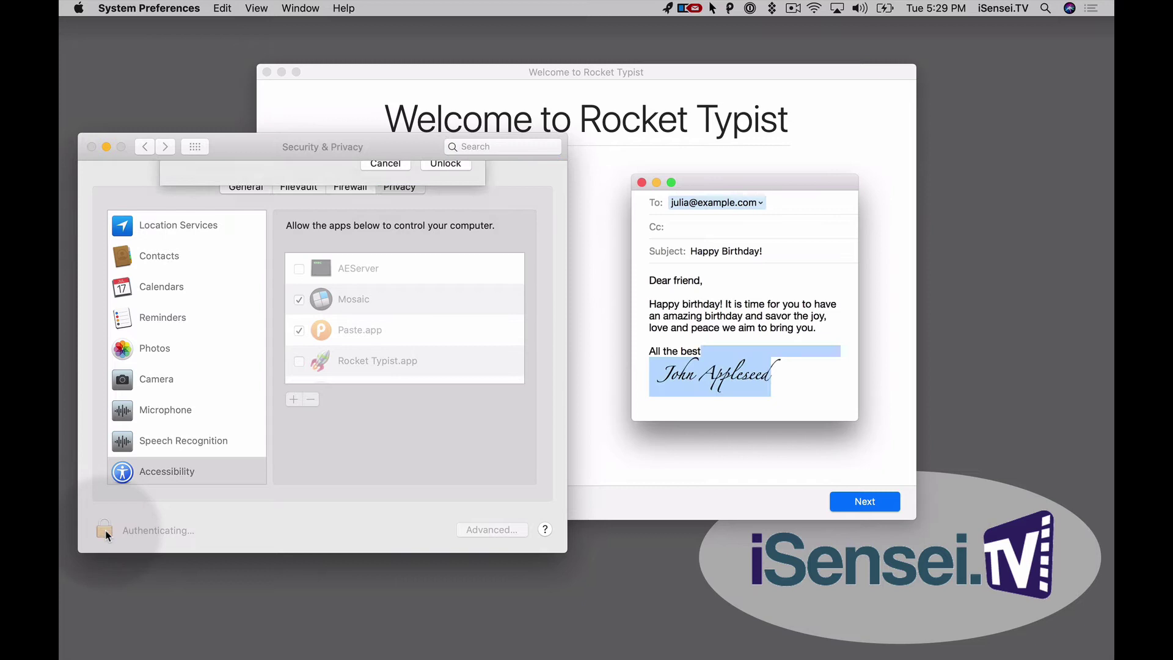
key(super+v)
key(Return)
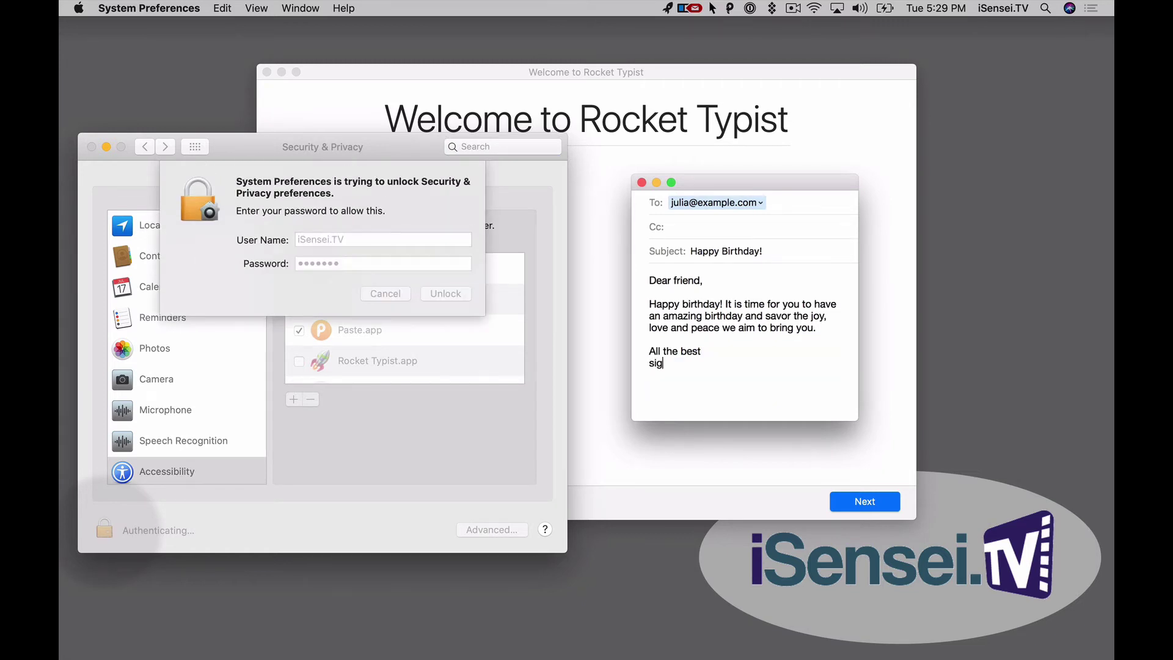
click(299, 361)
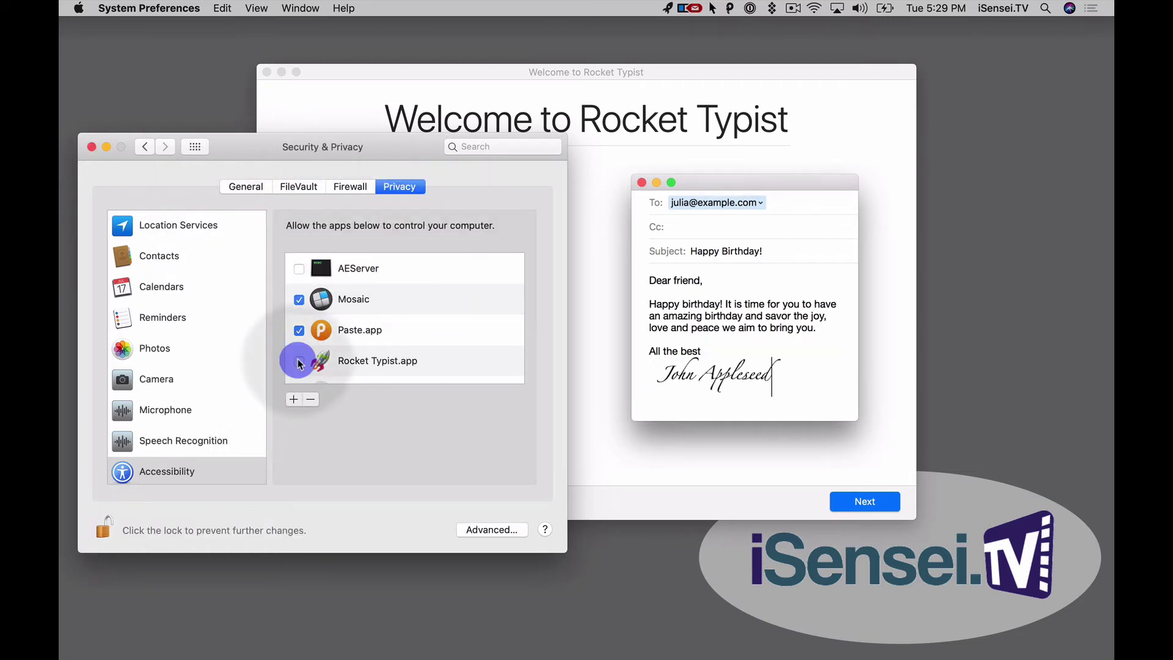
Step: Close System Preferences, enable abbreviations and iCloud Sync, and finish setup
click(91, 147)
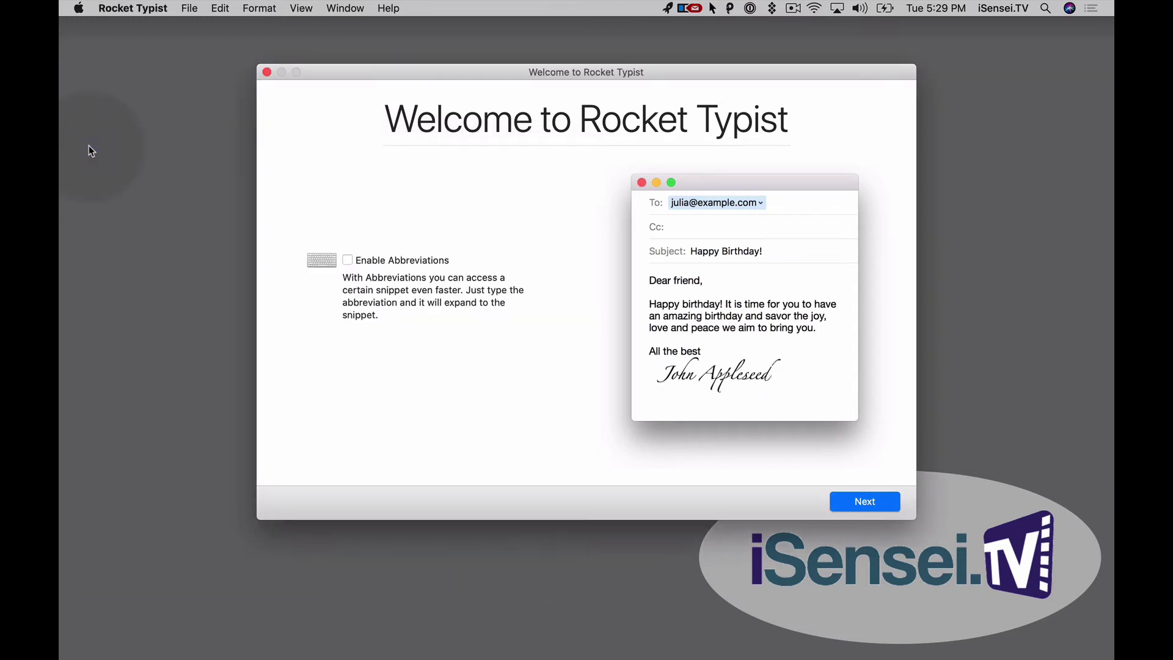
click(347, 260)
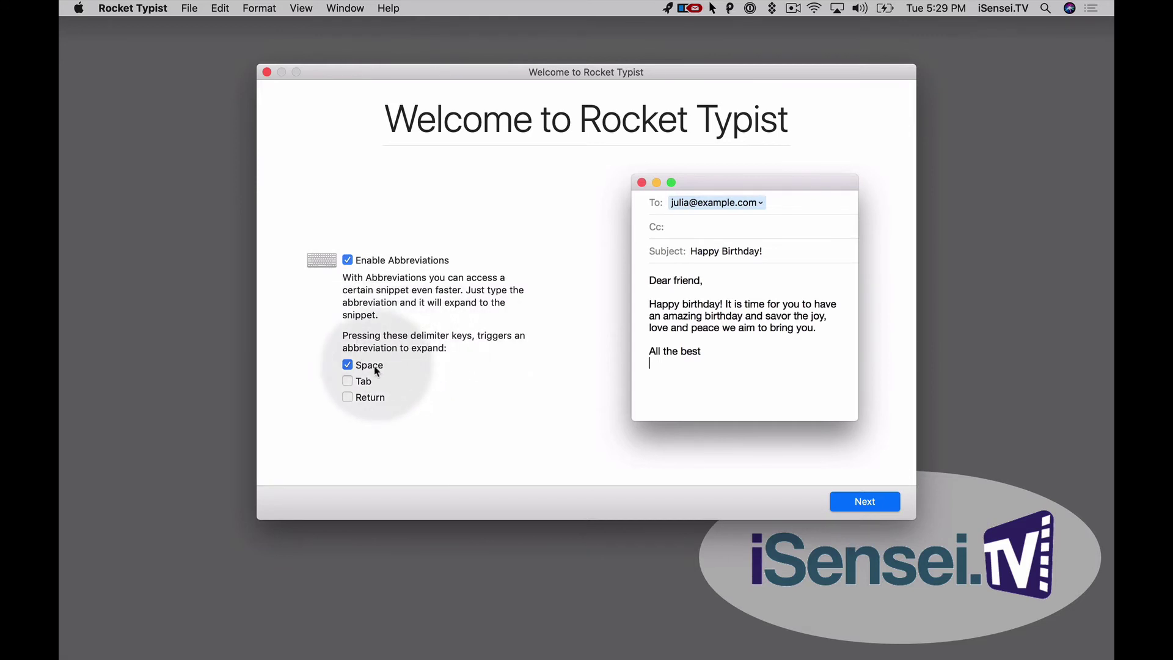
click(874, 501)
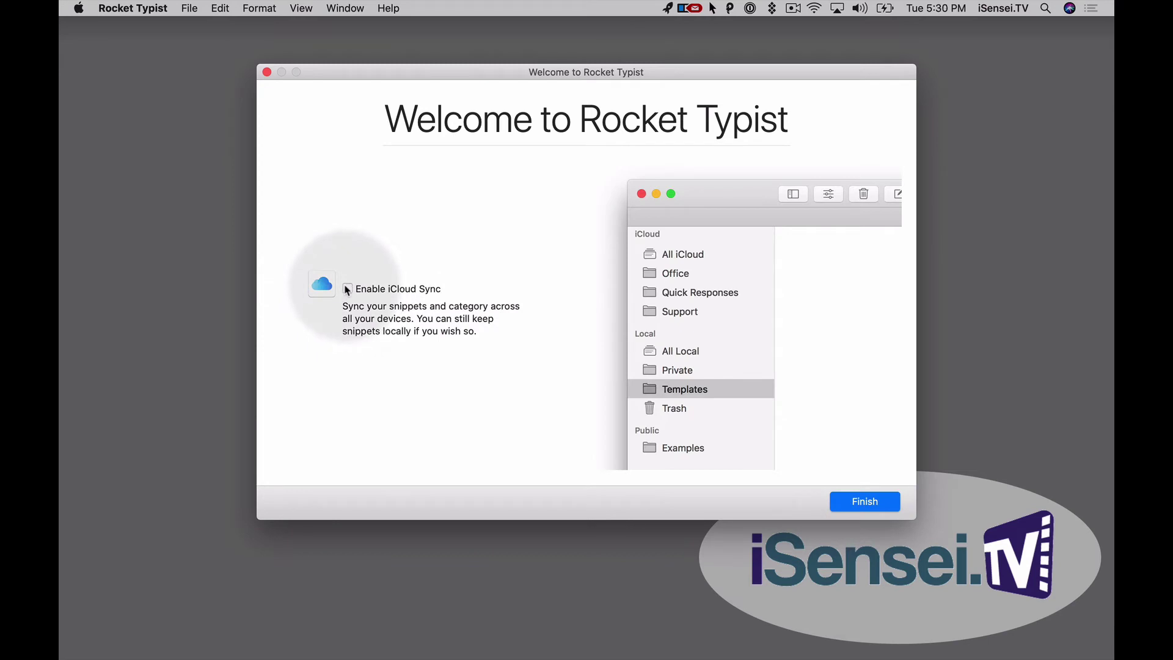
click(347, 289)
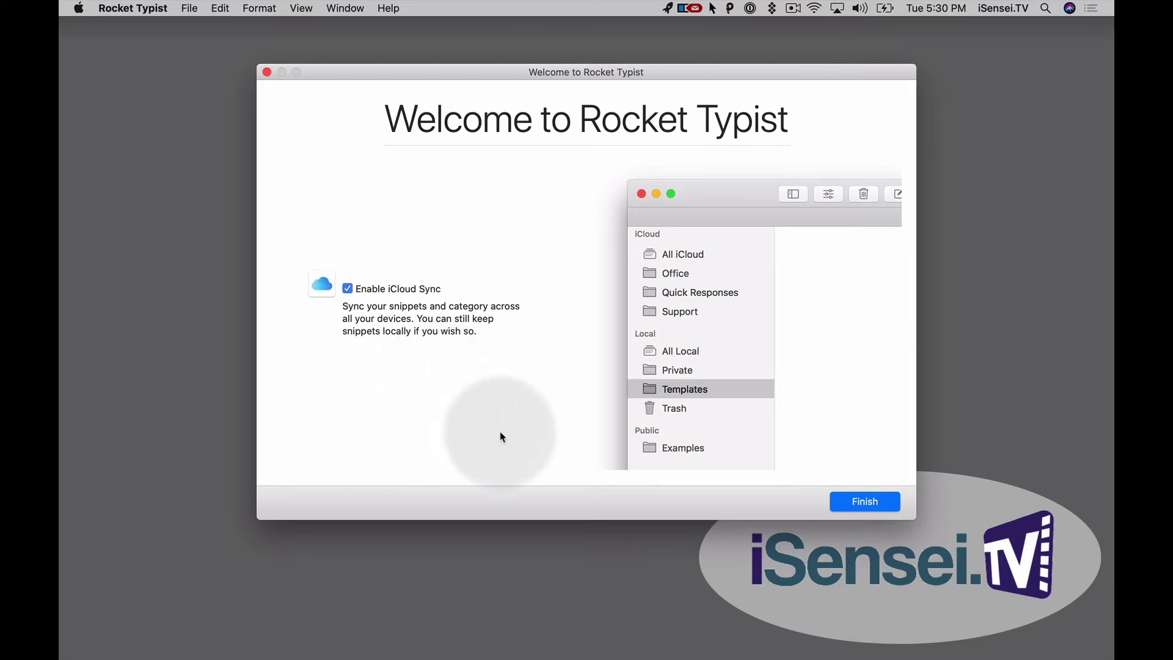
click(886, 505)
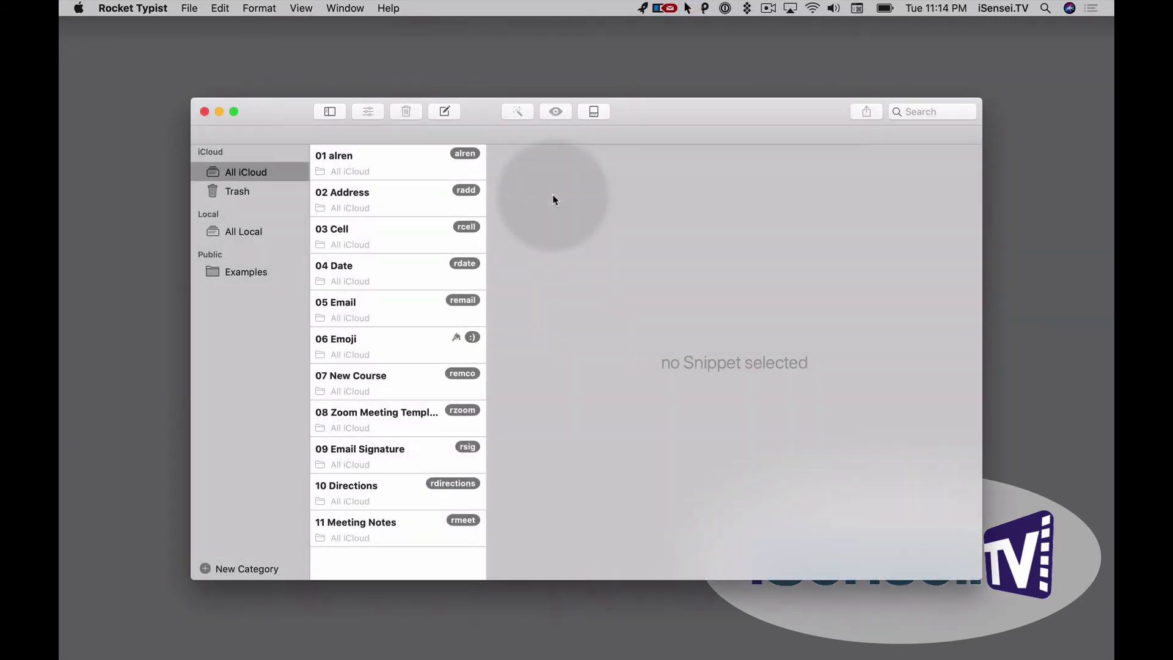
Step: Create a snippet reading 'Text goes here.' titled New Text with abbreviation rtext
click(445, 114)
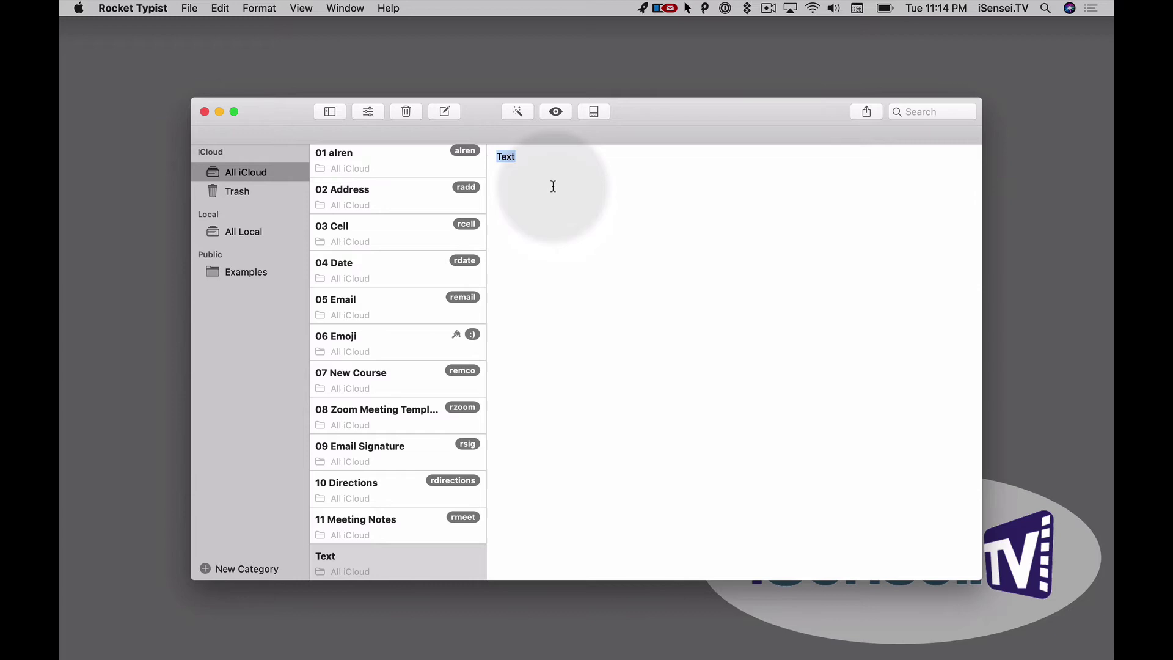
text(Text goes here.)
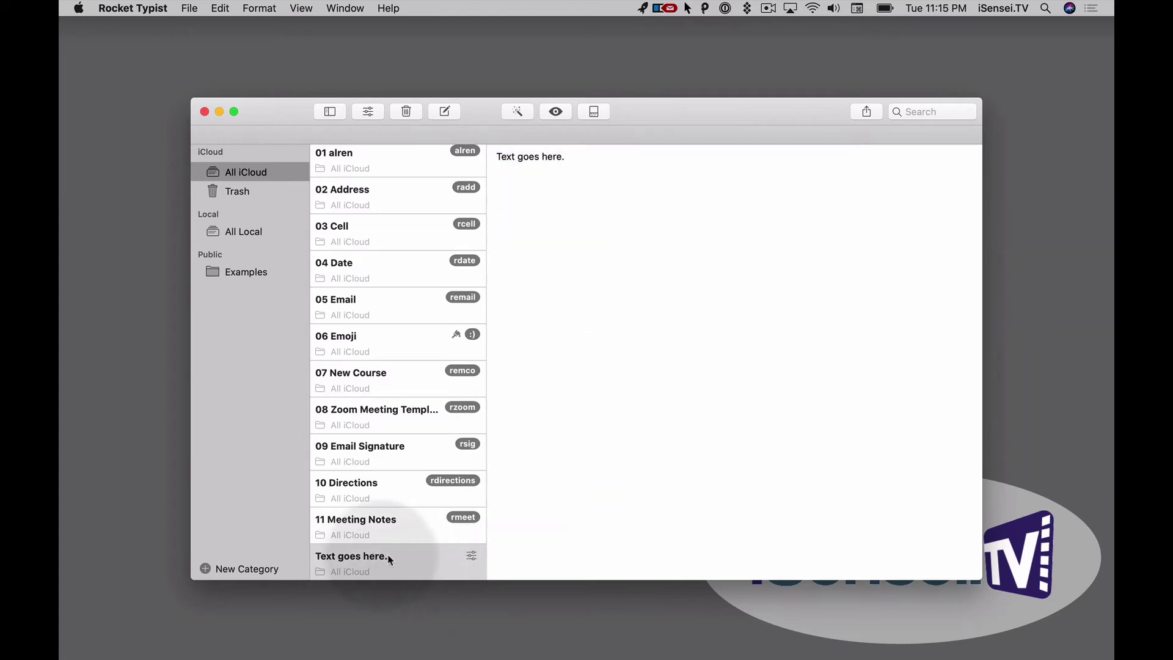
click(473, 555)
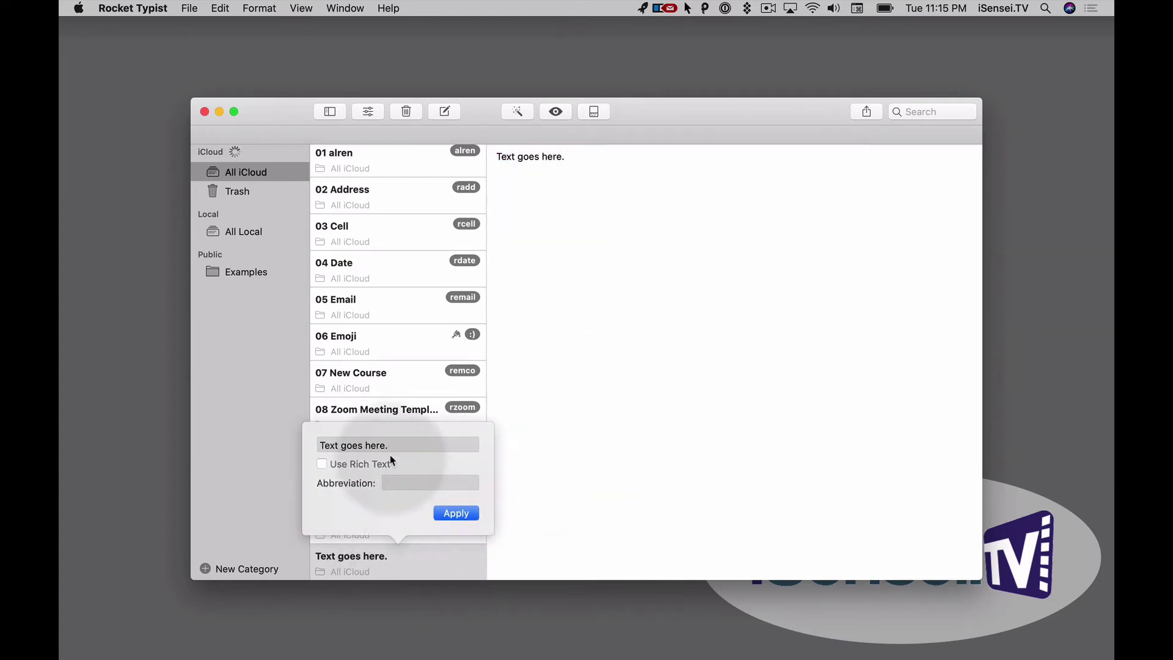
triple_click(379, 445)
text(New Text)
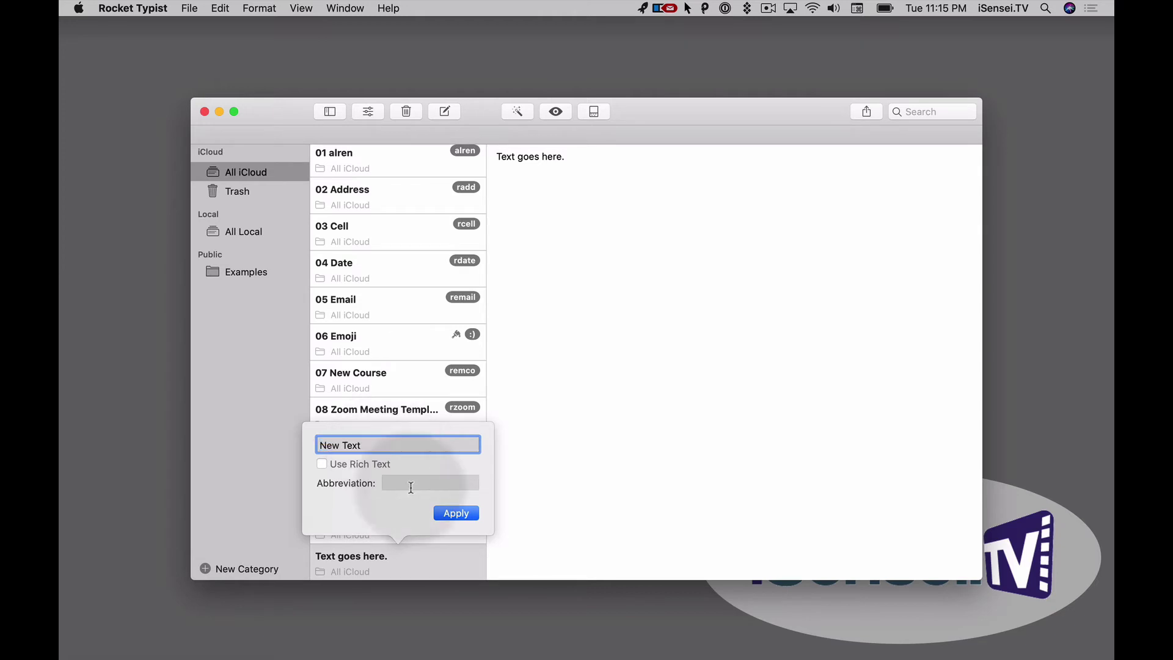
click(412, 487)
text(rtext)
click(558, 509)
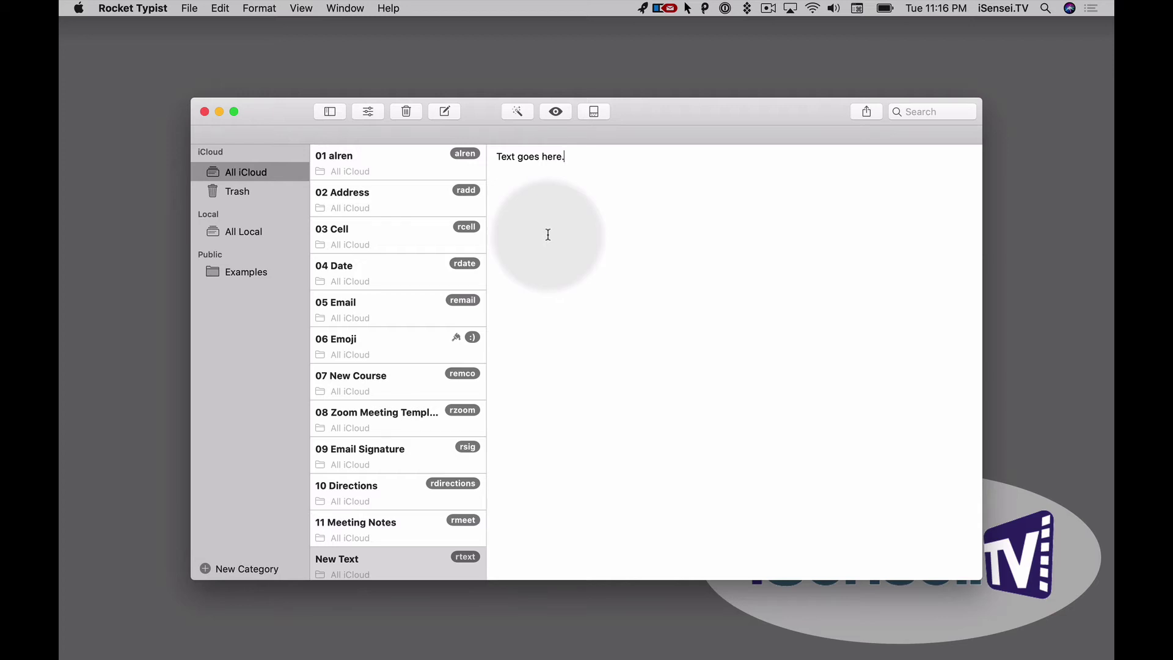
Step: Browse 01 alren, 02 Address and 03 Cell, ending on 04 Date showing June 9, 2020
click(391, 171)
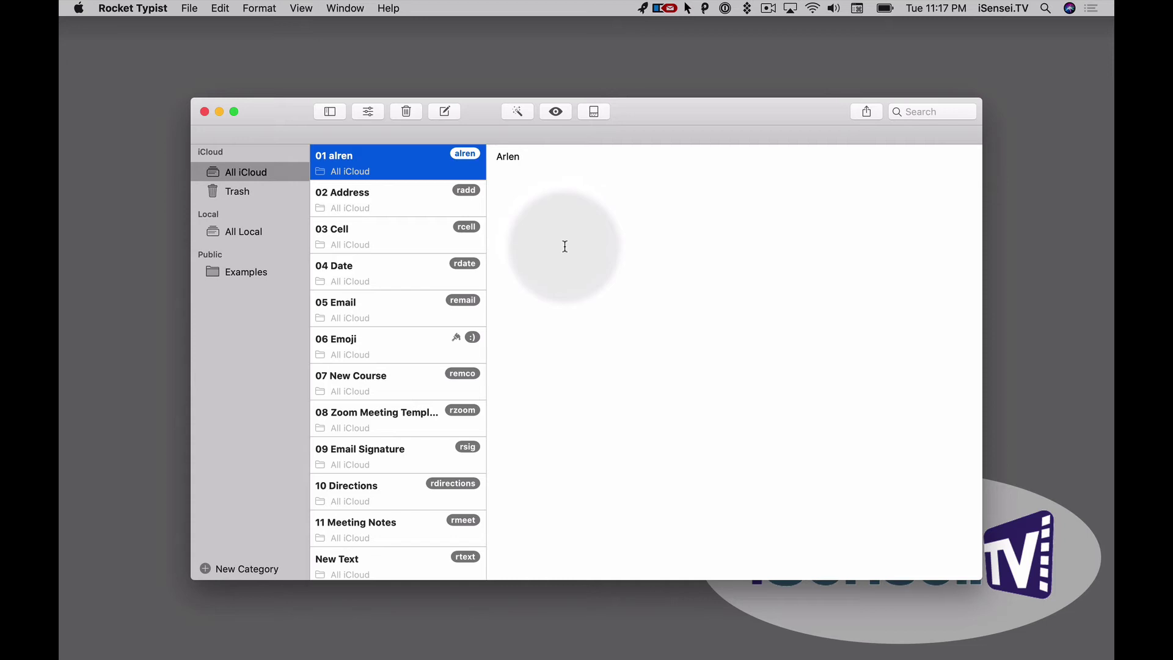
click(410, 196)
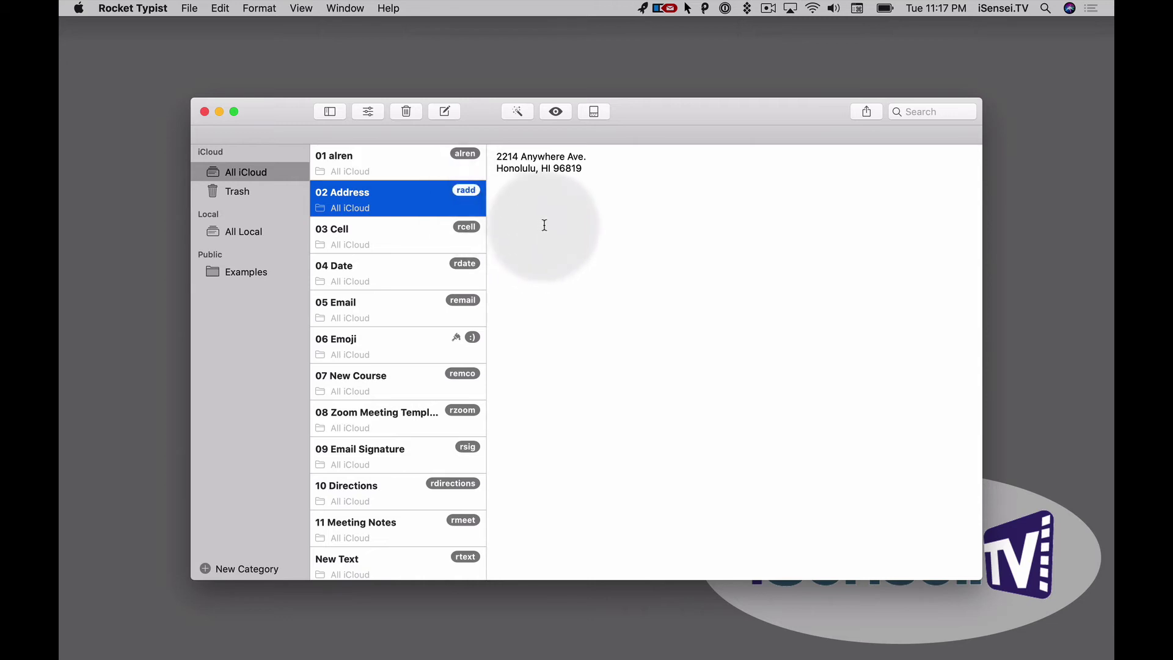
key(Down)
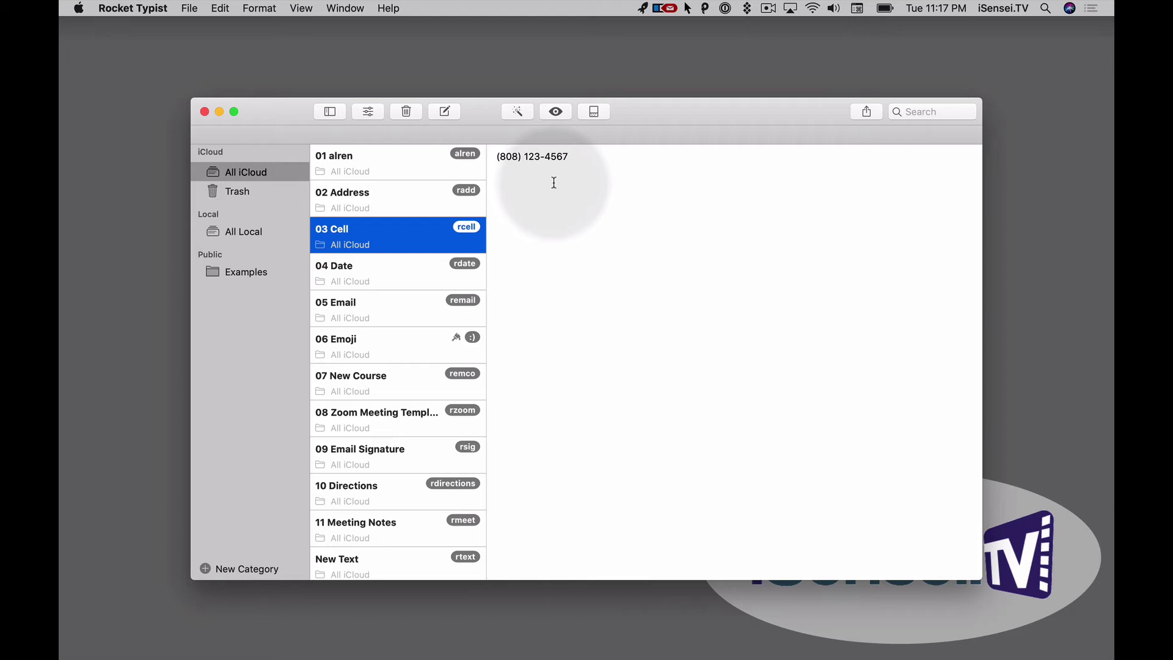
click(414, 276)
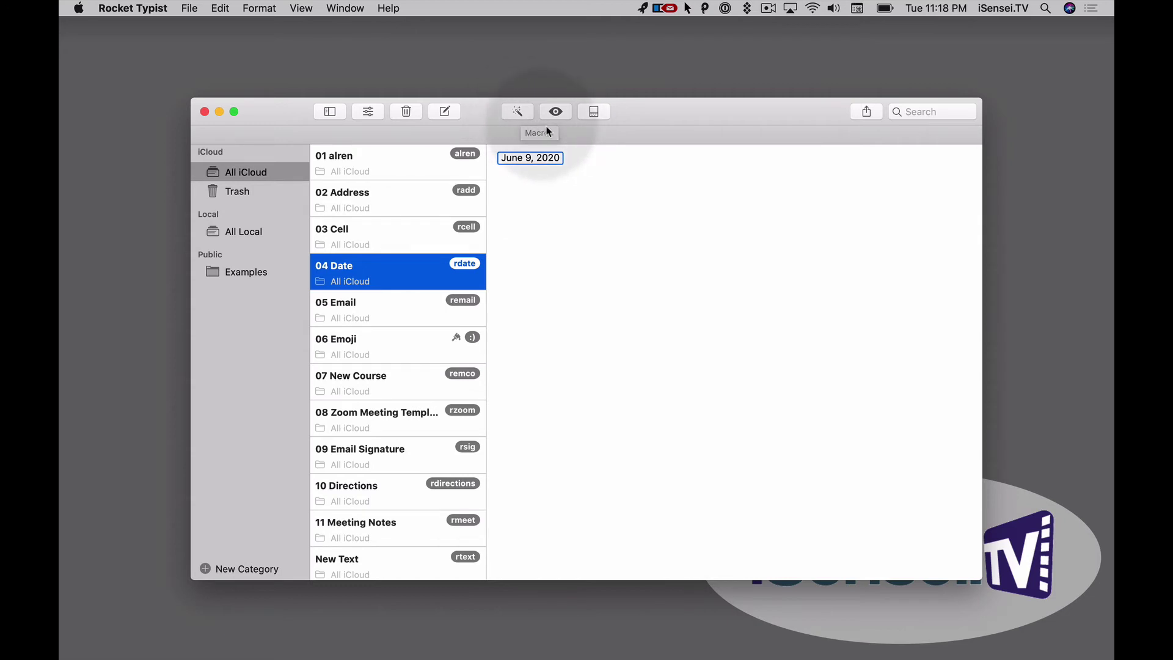
Step: Look over the Macros menu, then move down to the 05 Email snippet
click(518, 113)
click(516, 113)
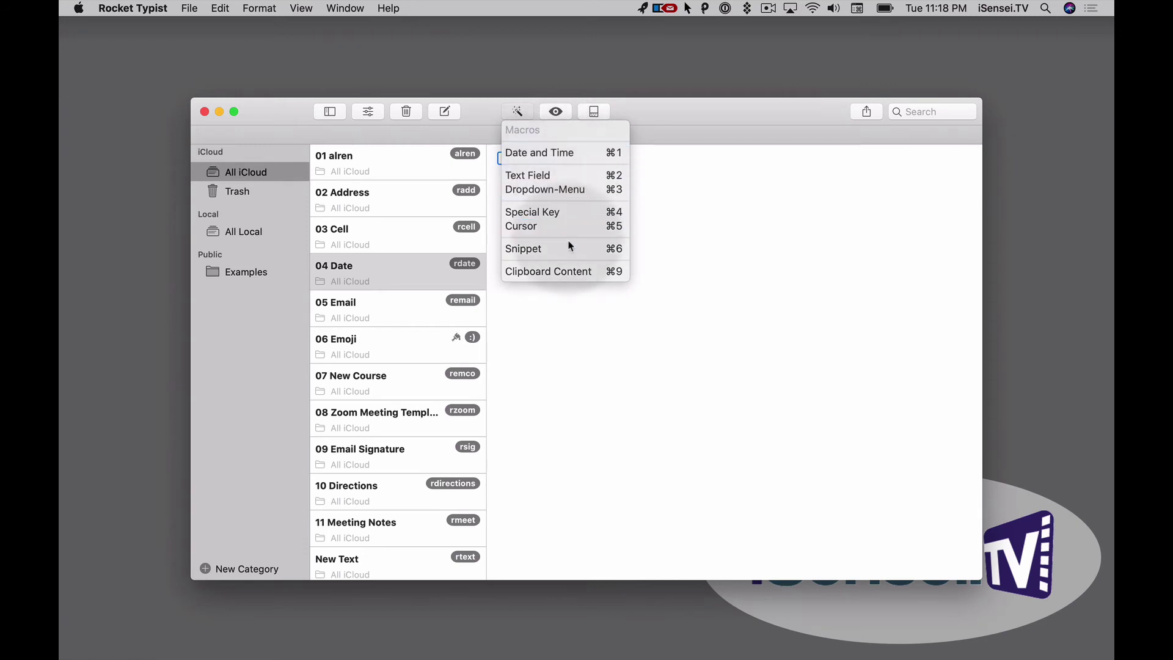
key(super+1)
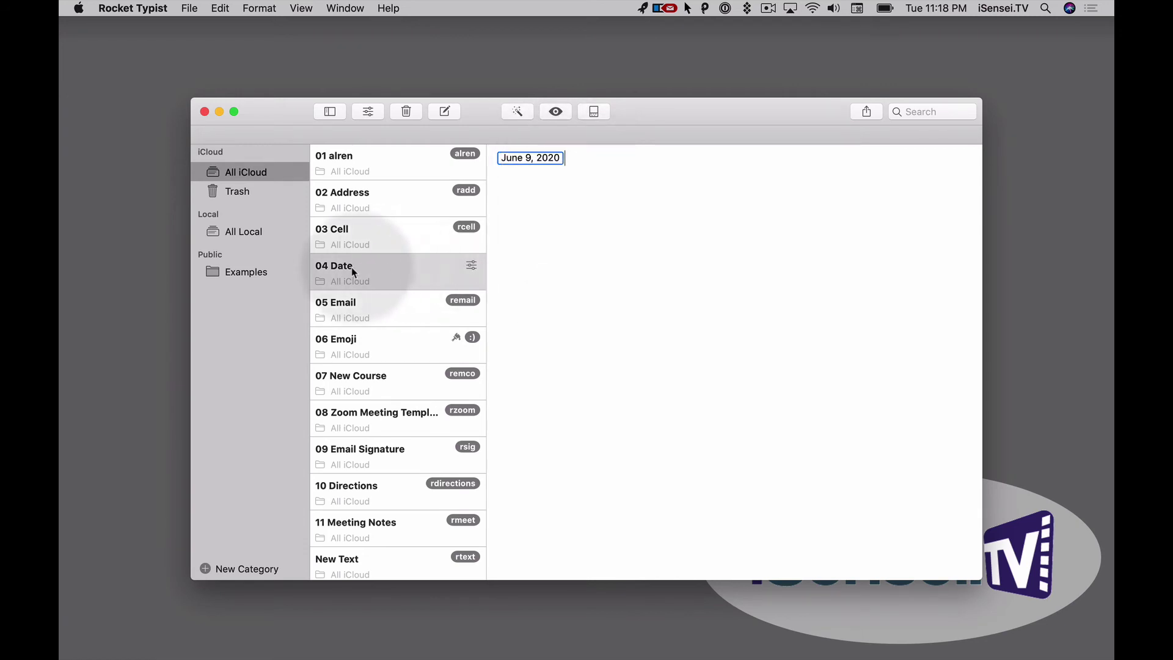
click(530, 180)
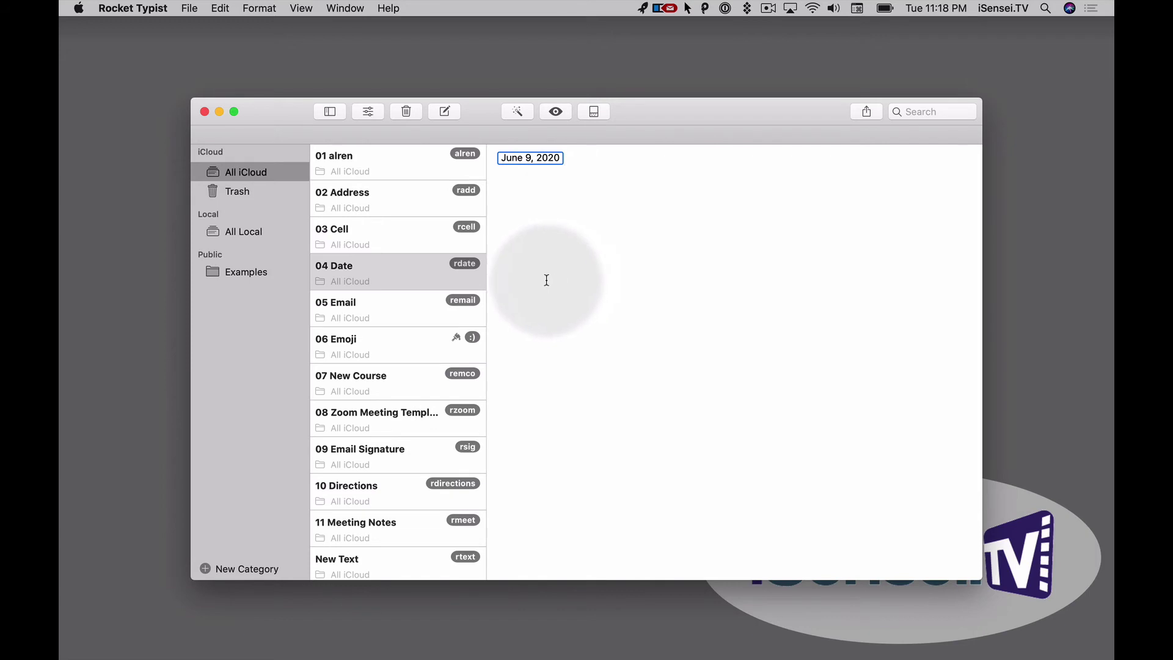
key(Down)
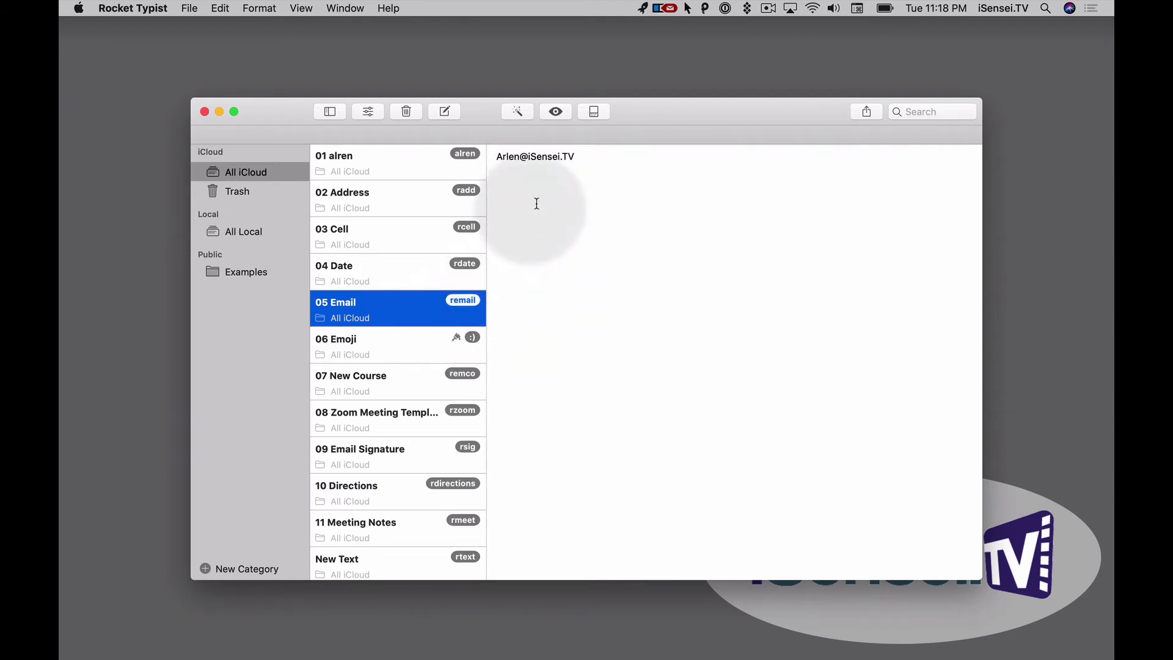
Step: View the 06 Emoji snippet and inspect its Emoji placeholder options
click(377, 350)
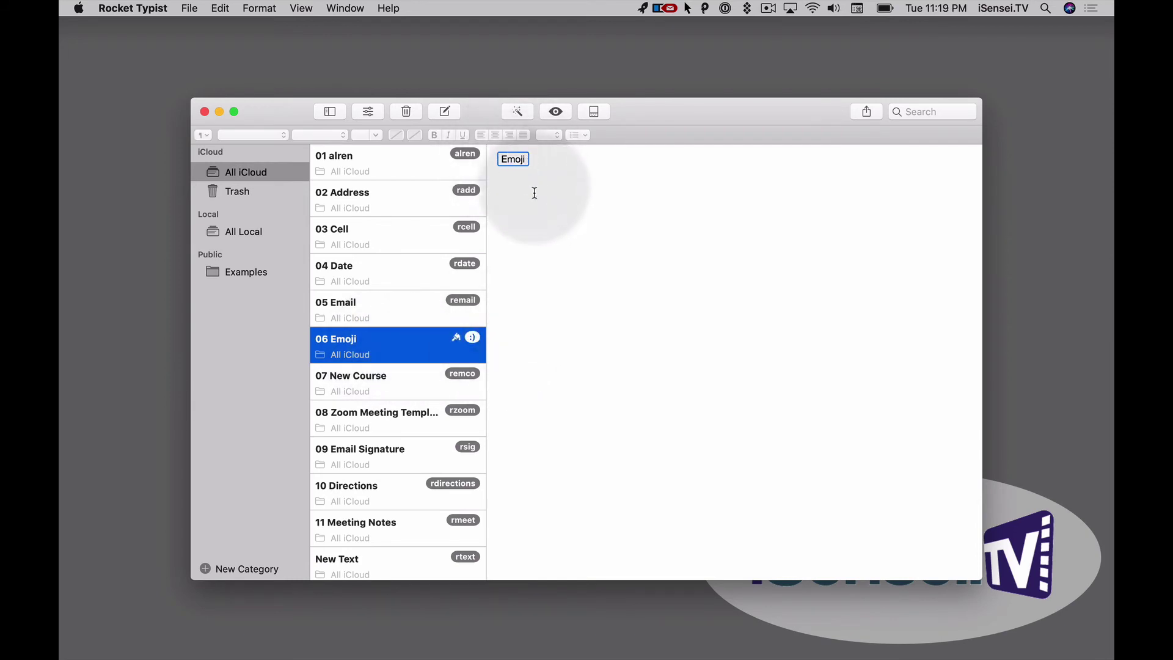
click(515, 159)
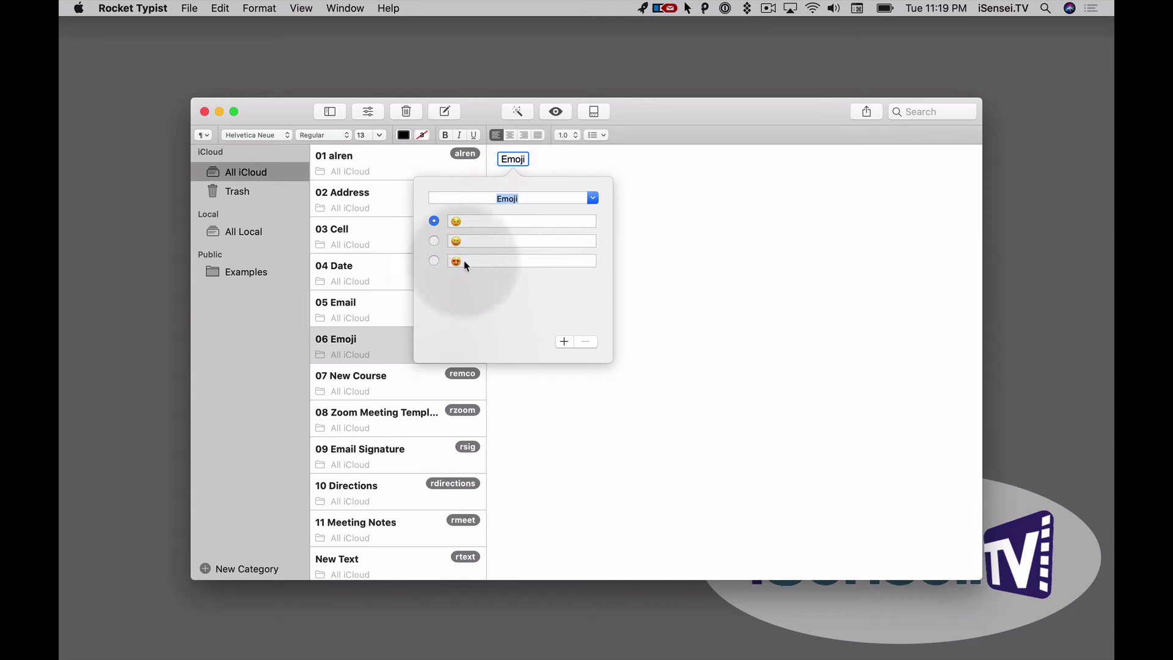
click(553, 401)
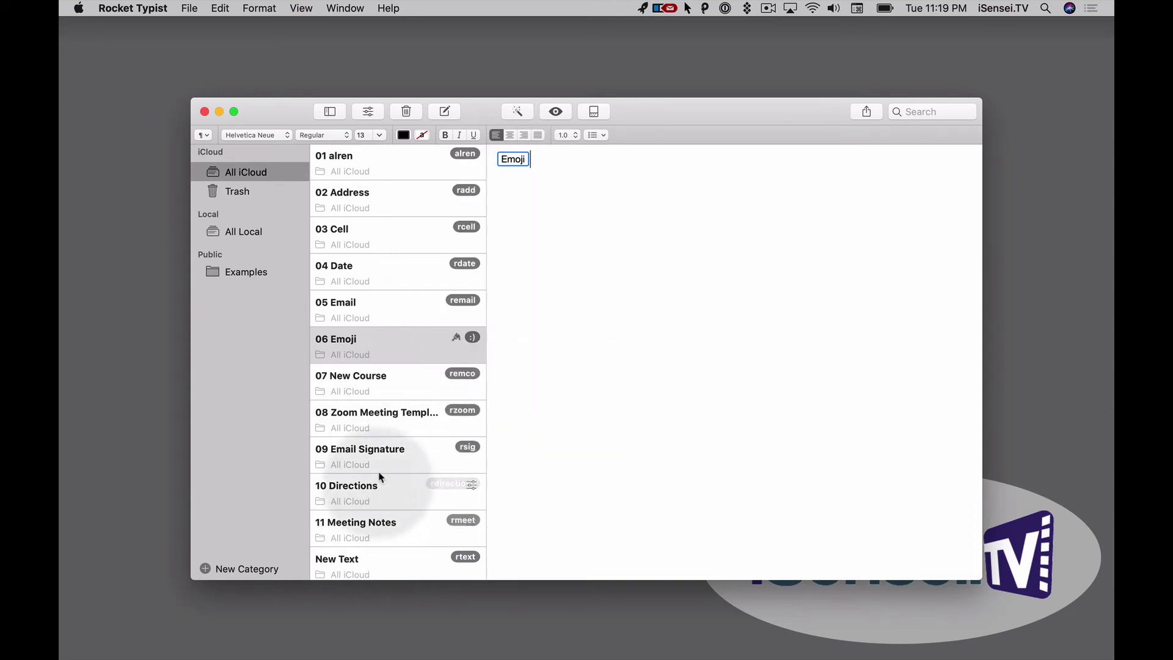
Step: Browse 07 New Course through 10 Directions to reach 11 Meeting Notes
click(391, 380)
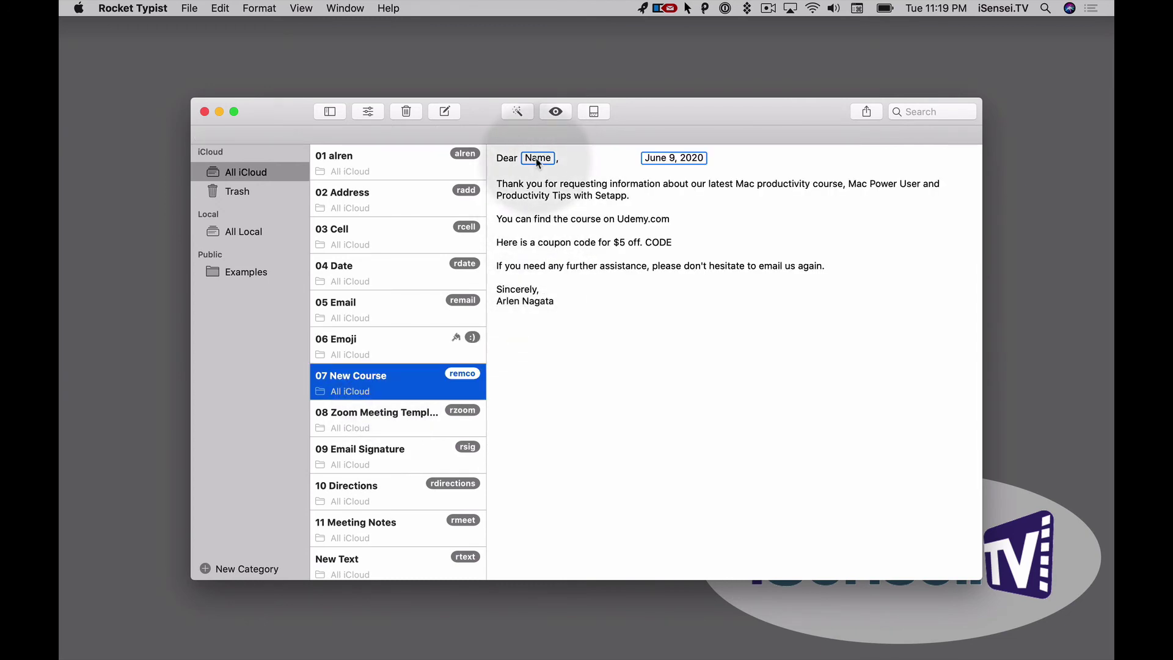
key(Down)
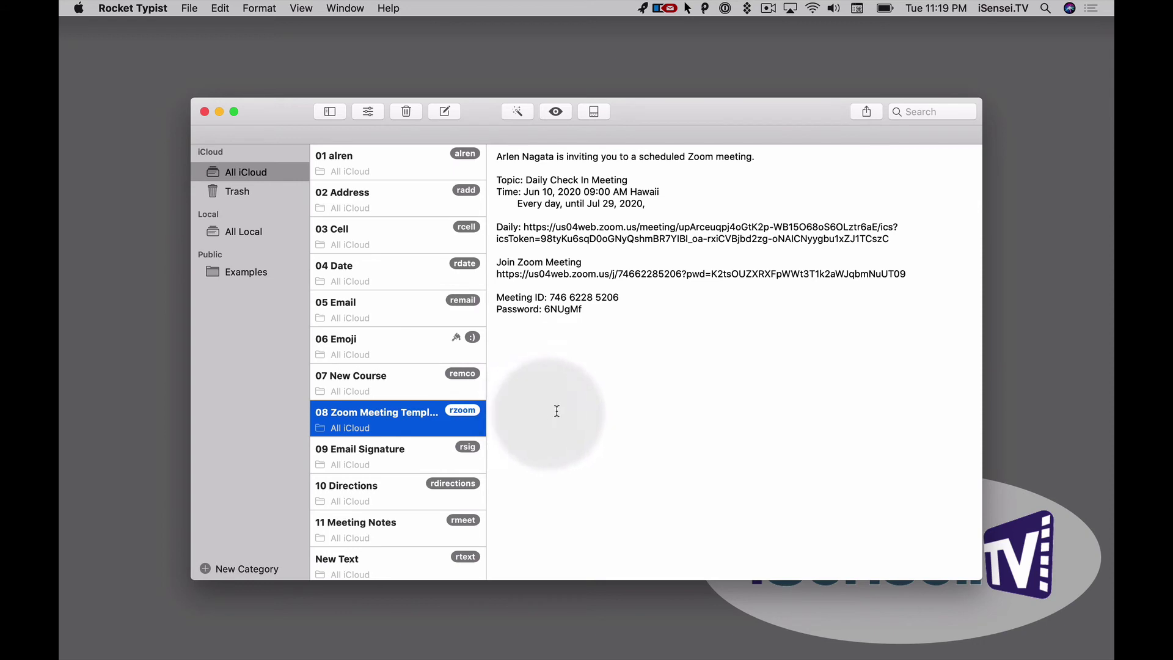
key(Down)
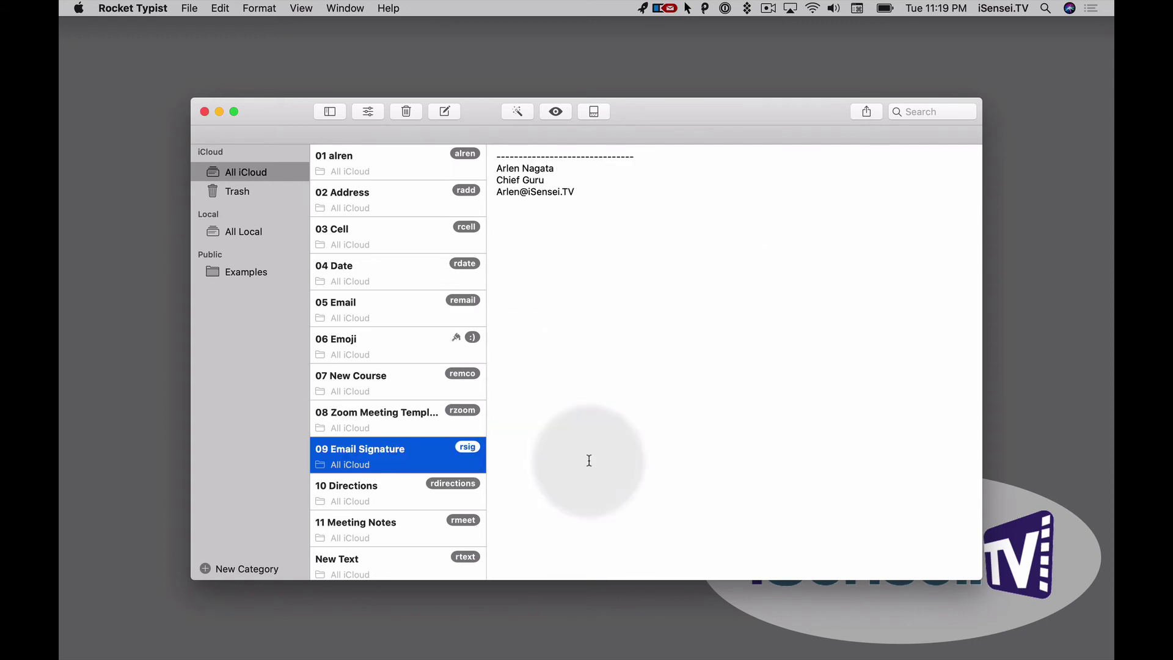
click(342, 489)
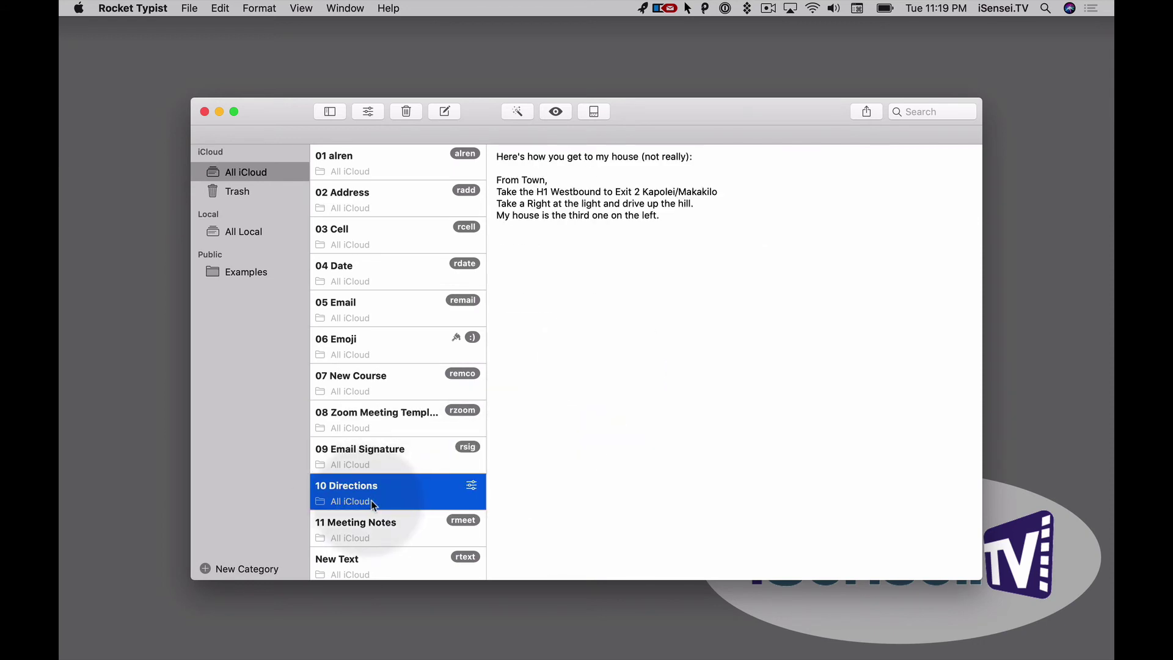
click(409, 533)
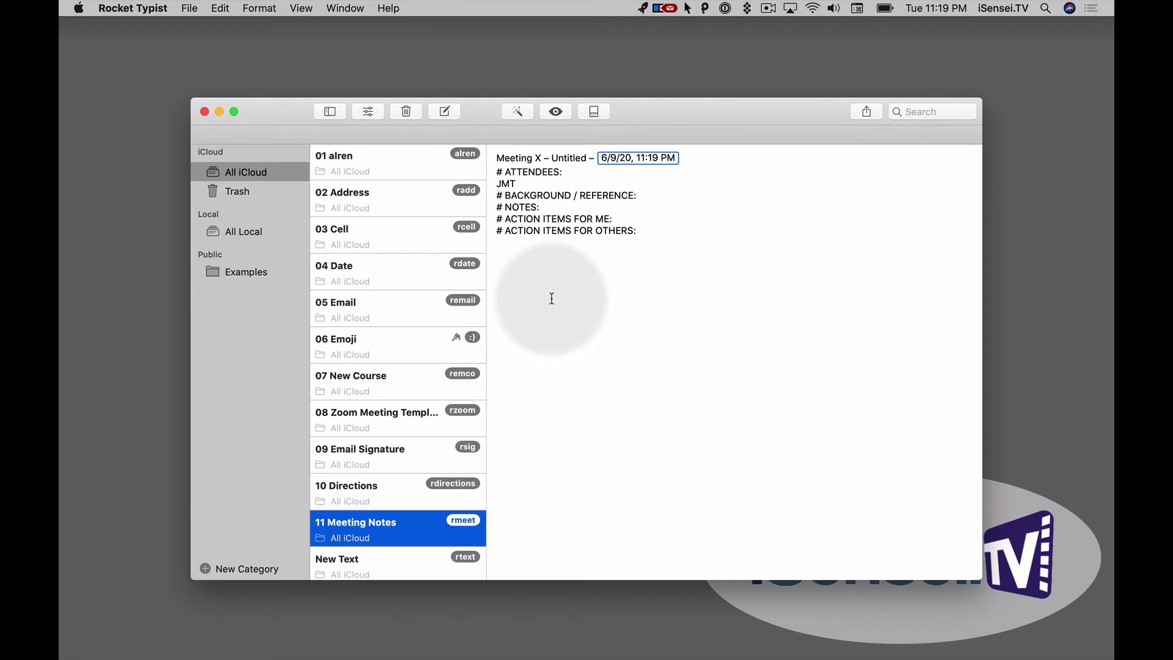
Step: Tile Rocket Typist right and Notes left, then expand radd and rdate in the note
key(ctrl+alt+Right)
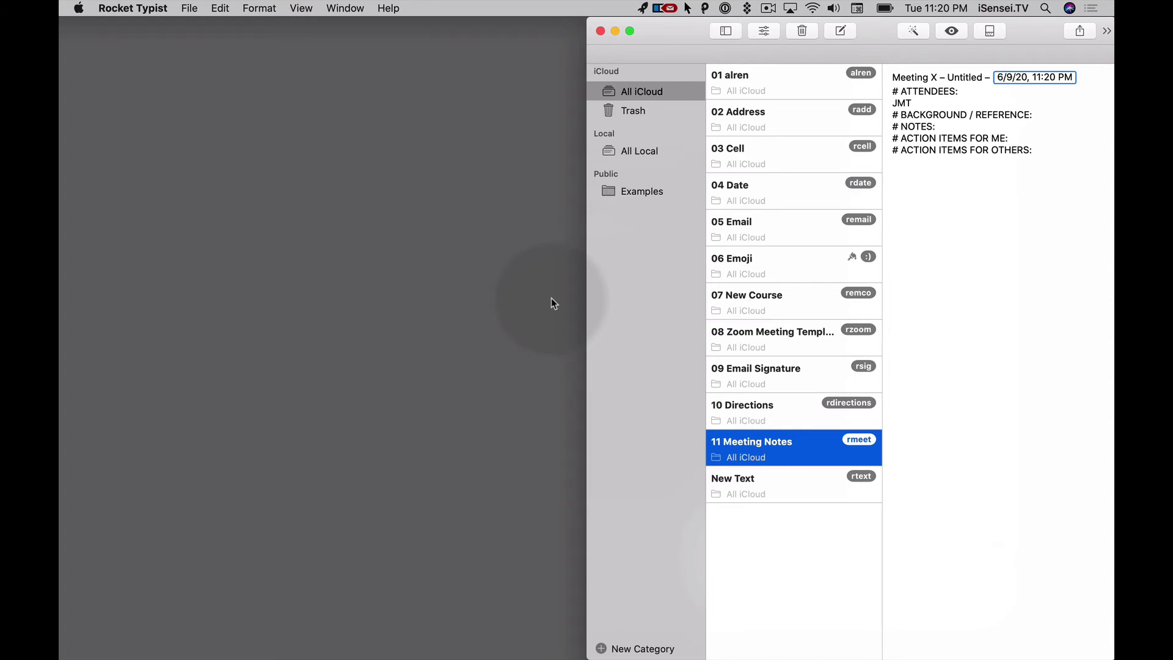
click(309, 178)
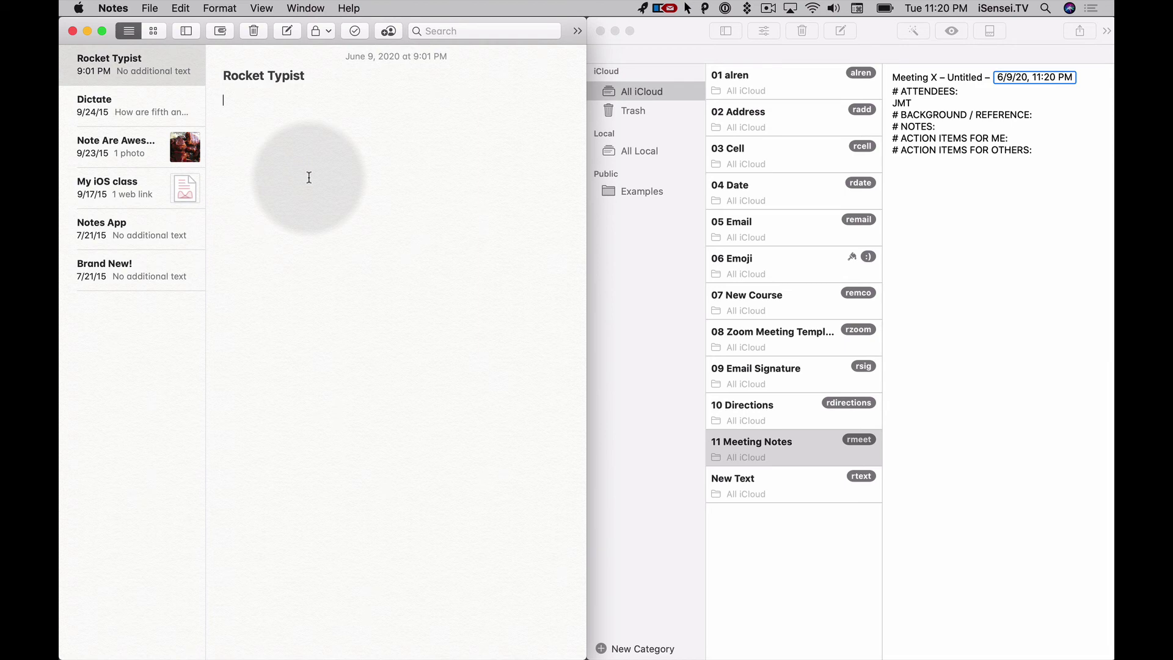
text(radd)
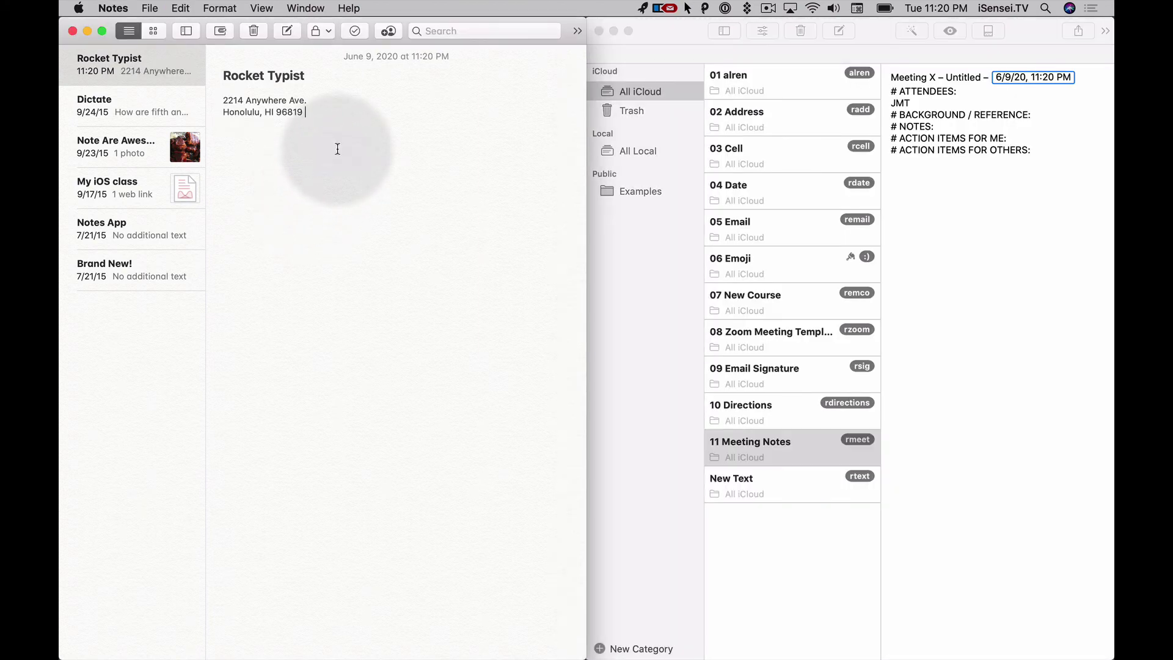
key(Return)
key(Return)
text(rdate)
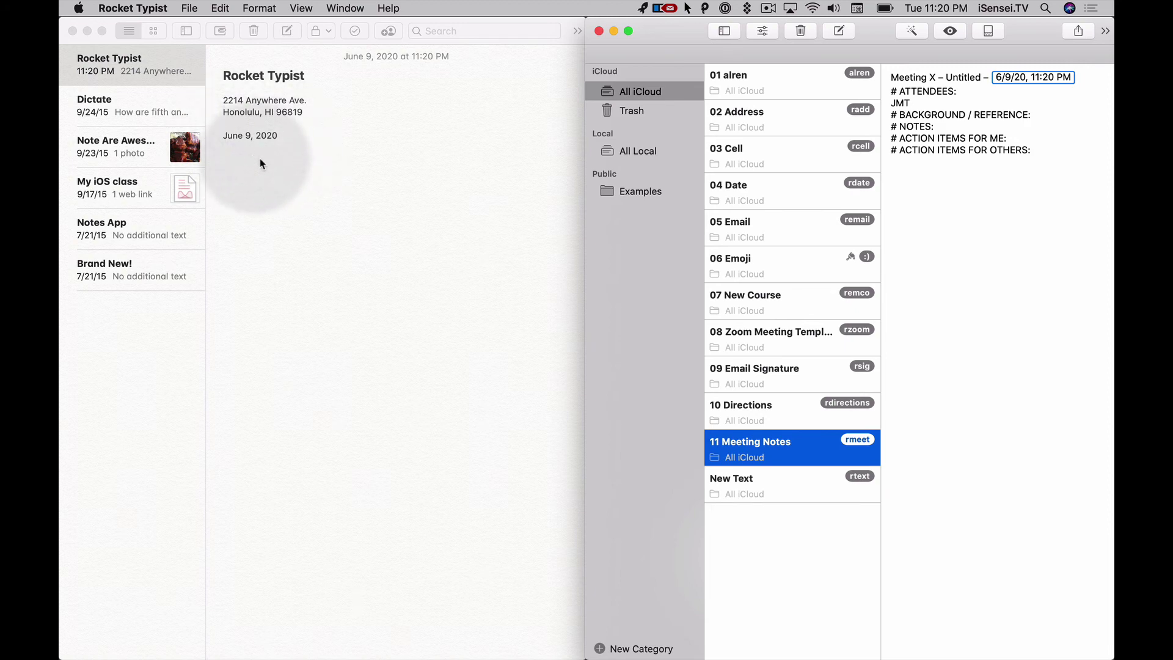
click(273, 171)
Step: Expand remco into the letter, entering the recipient's name in the Name prompt
text(remco)
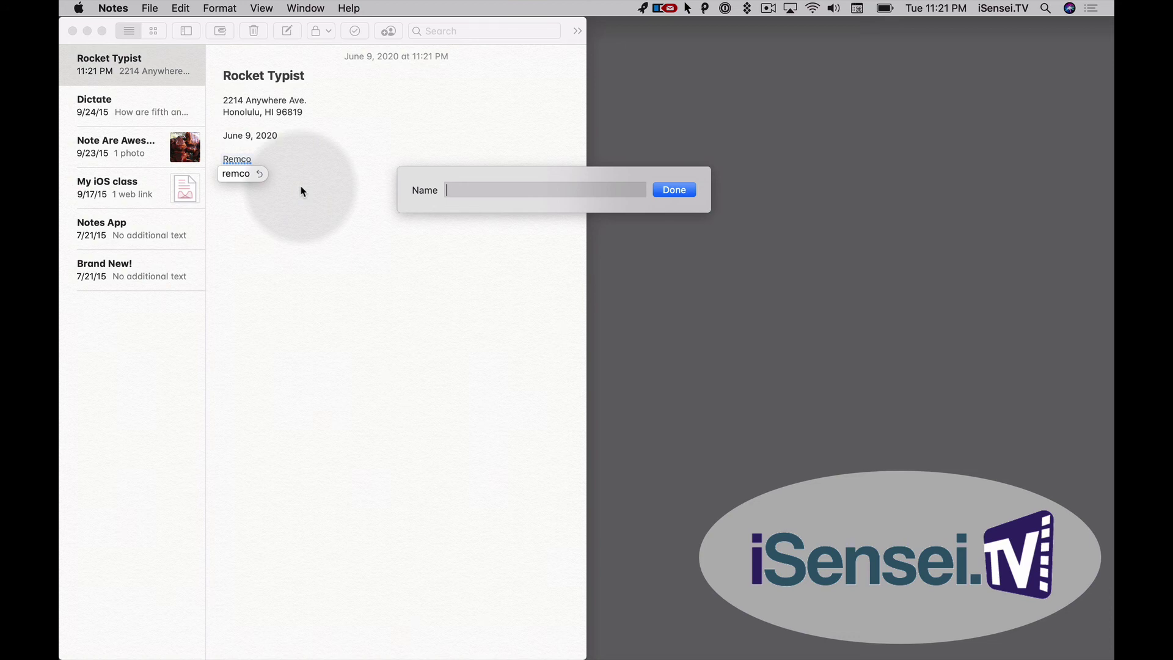
text(John Doe)
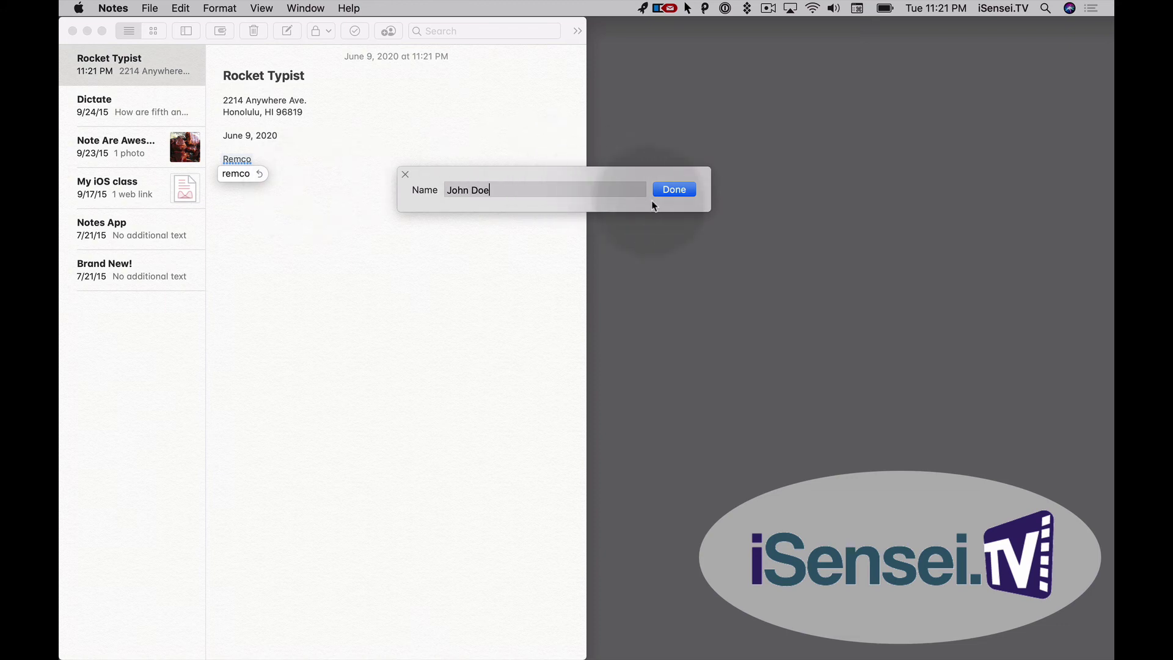
click(671, 190)
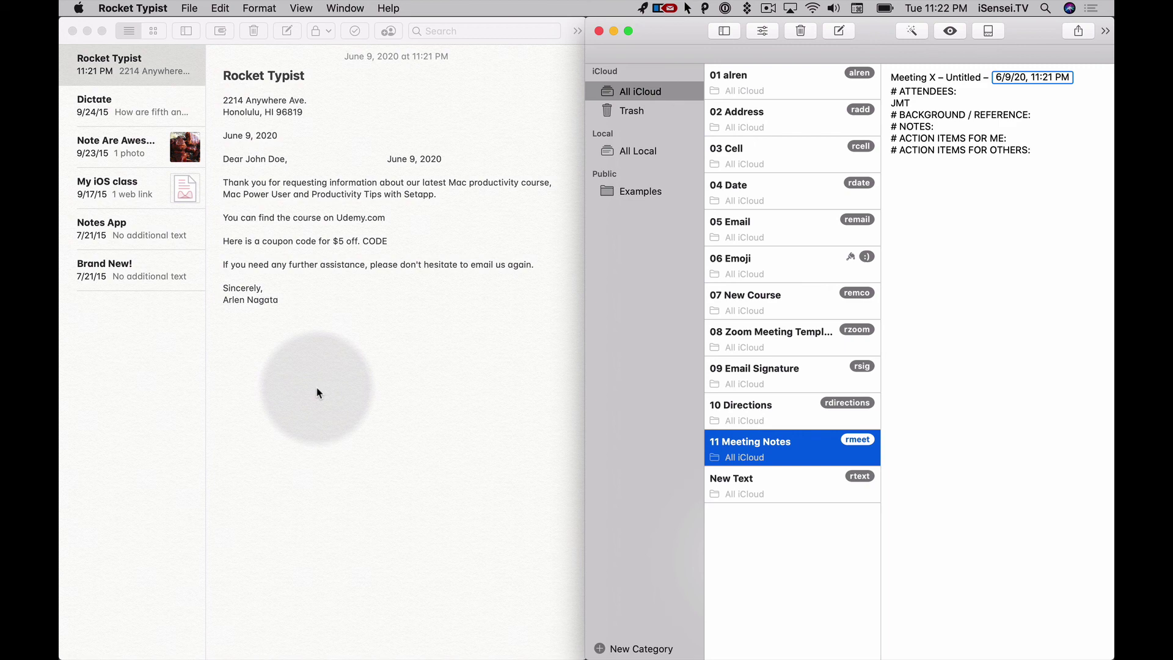
click(328, 354)
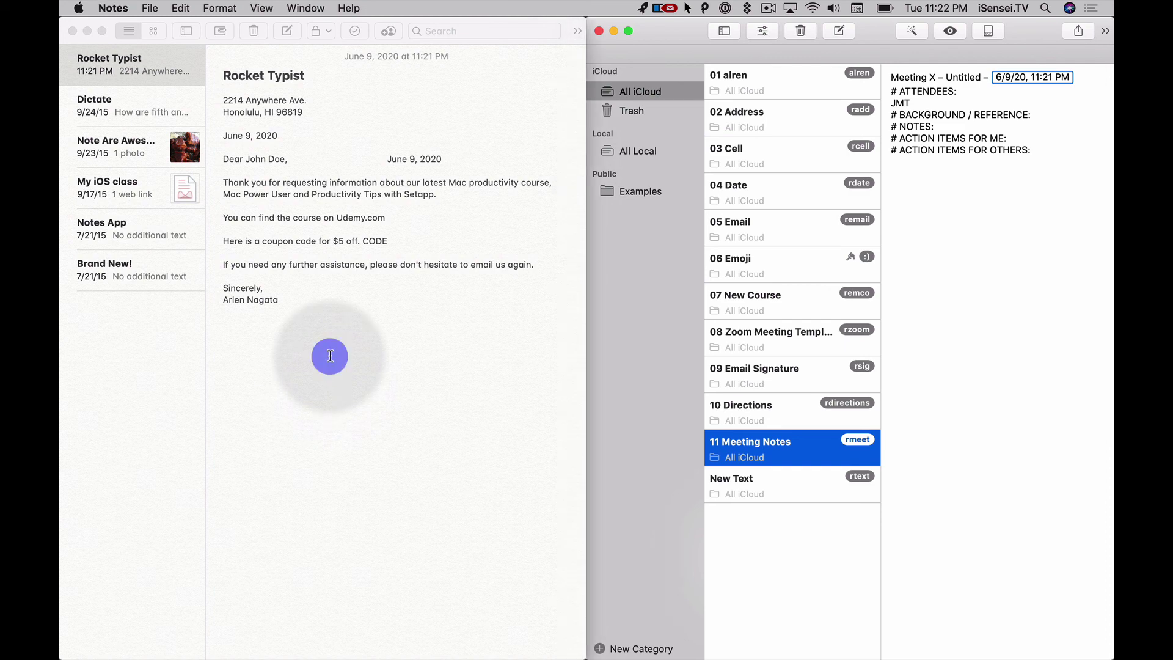
click(654, 29)
Step: Close the snippet editor, then open and close Preferences from the menu-bar icon
click(600, 31)
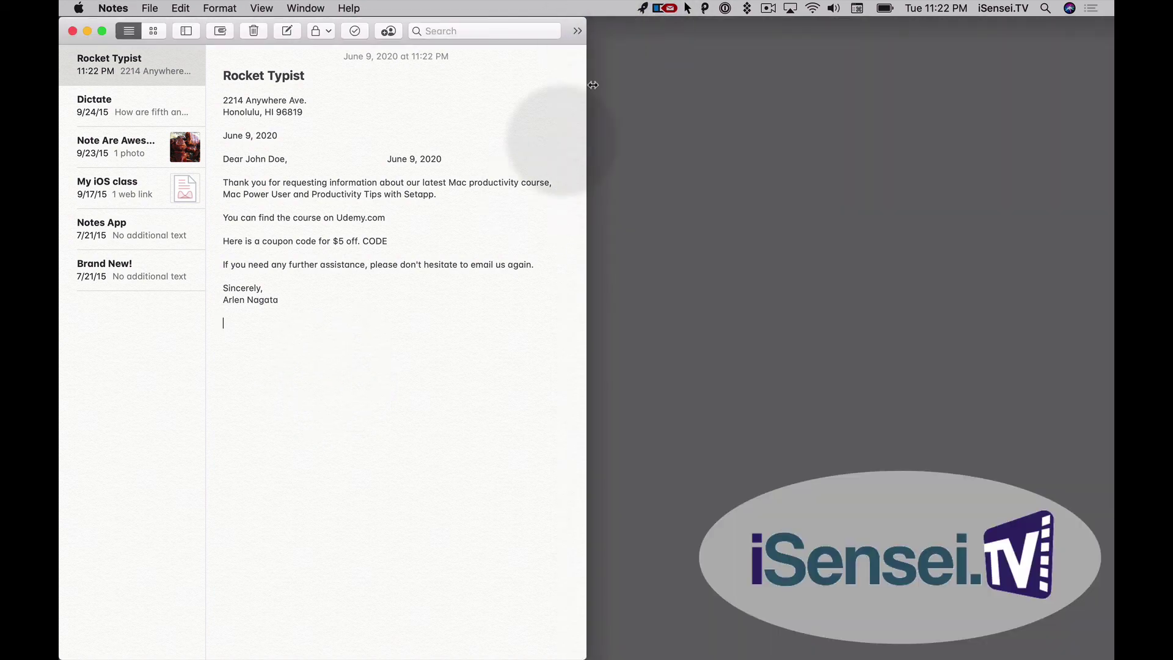
click(643, 8)
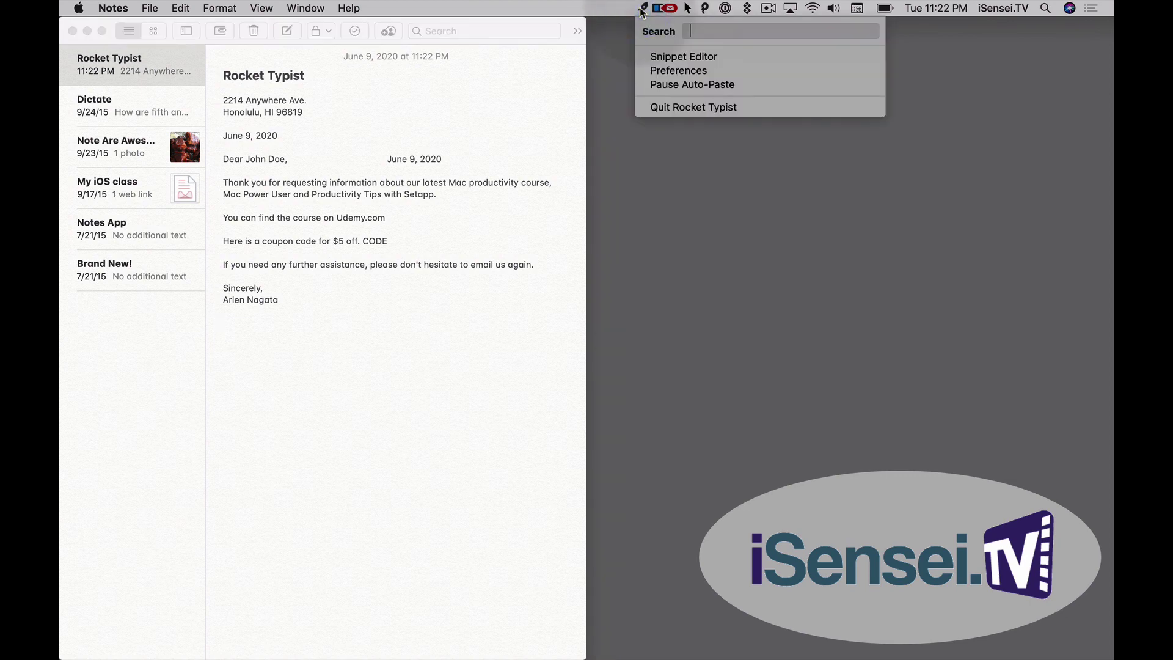
click(716, 30)
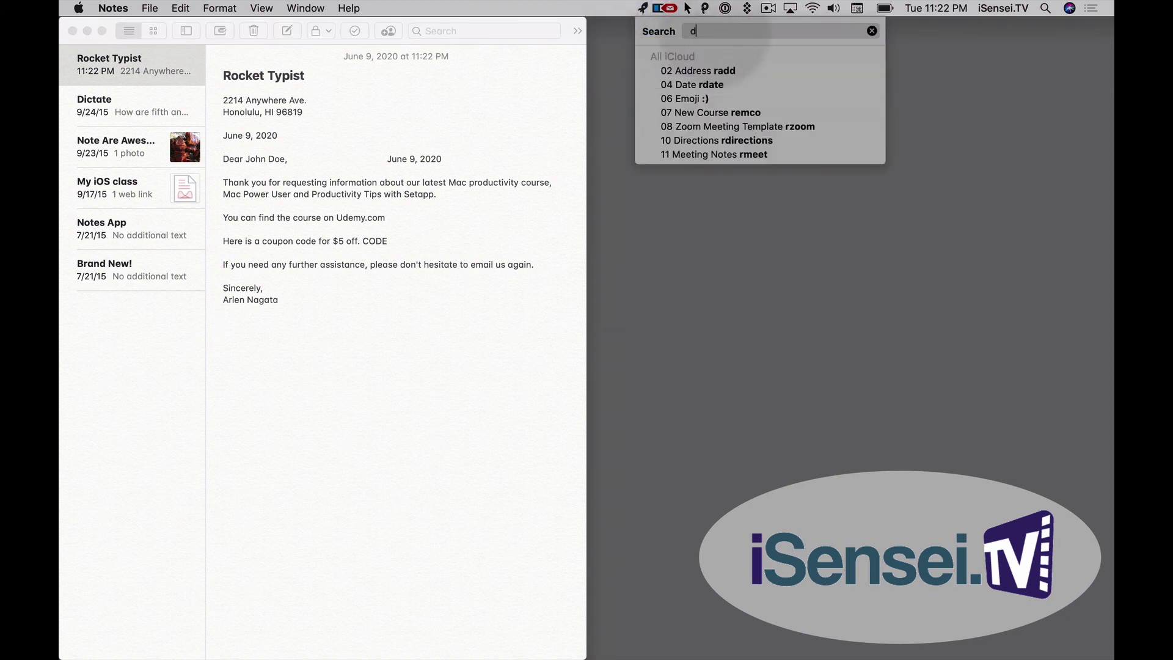
click(691, 69)
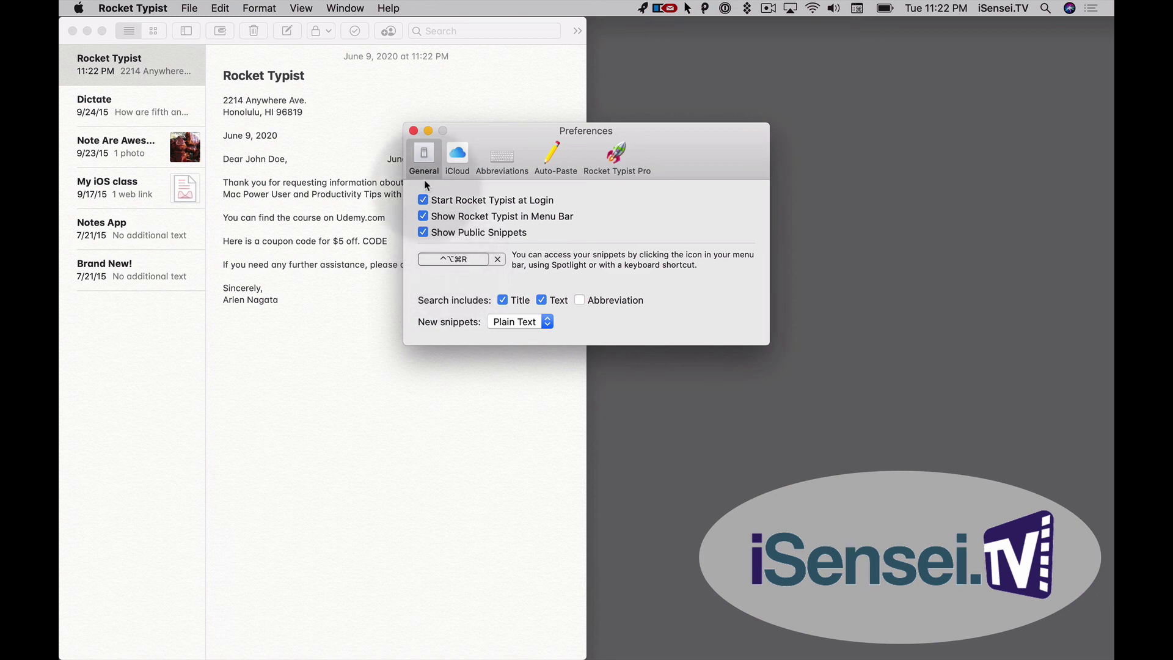
click(413, 132)
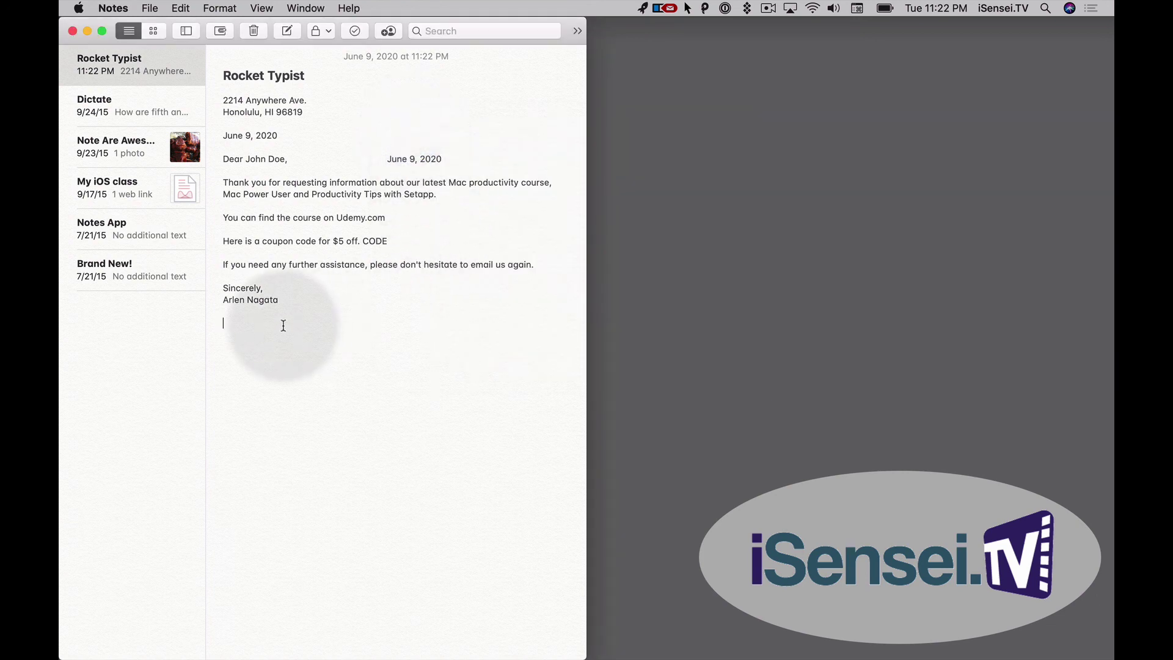
Step: Insert the Directions snippet into the note, followed by an empty line
key(alt+super+space)
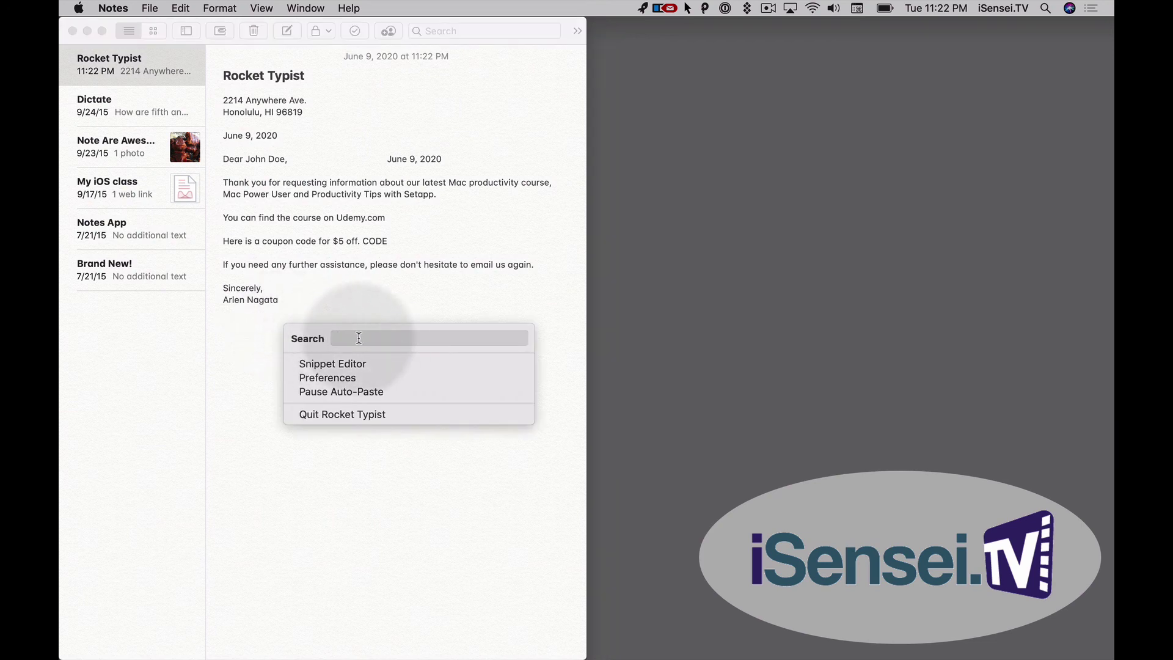
text(dir)
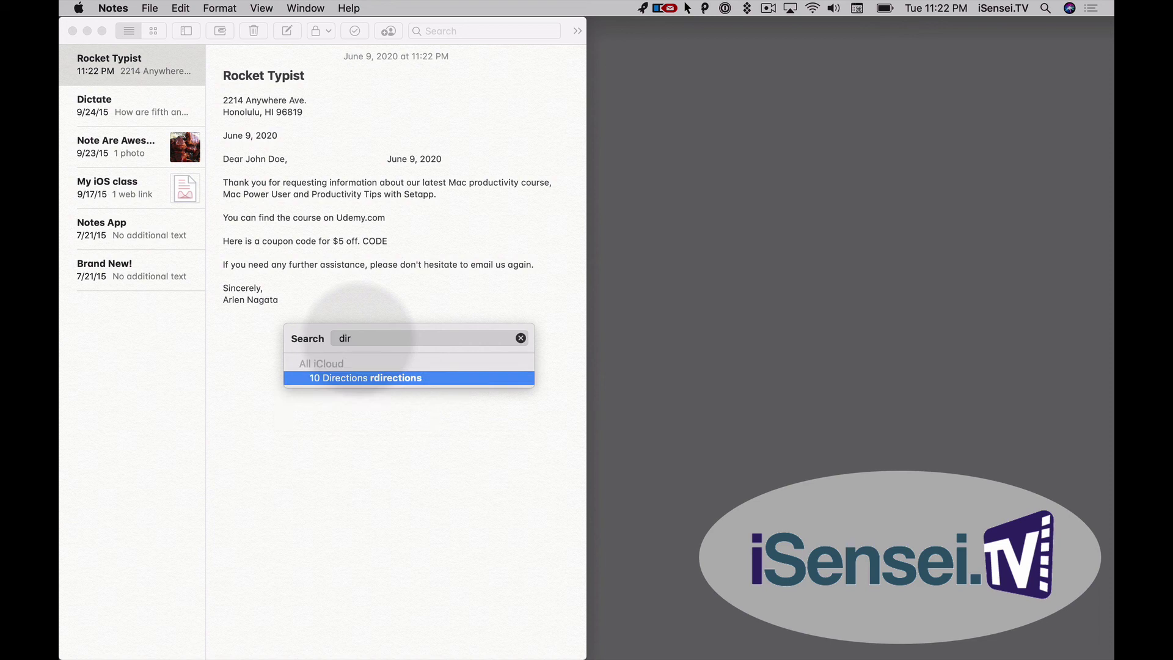
key(Return)
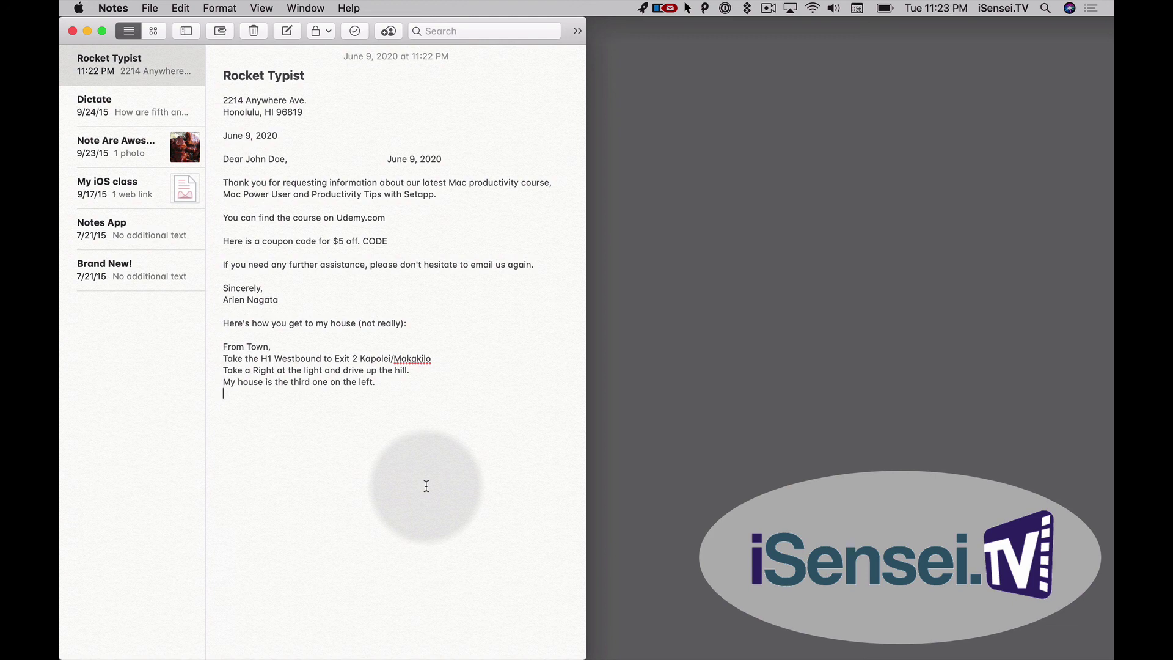
key(Return)
Step: Add the e-mail address snippet, then the 03 Cell phone number on a new line
key(super+v)
key(Return)
key(ctrl+alt+space)
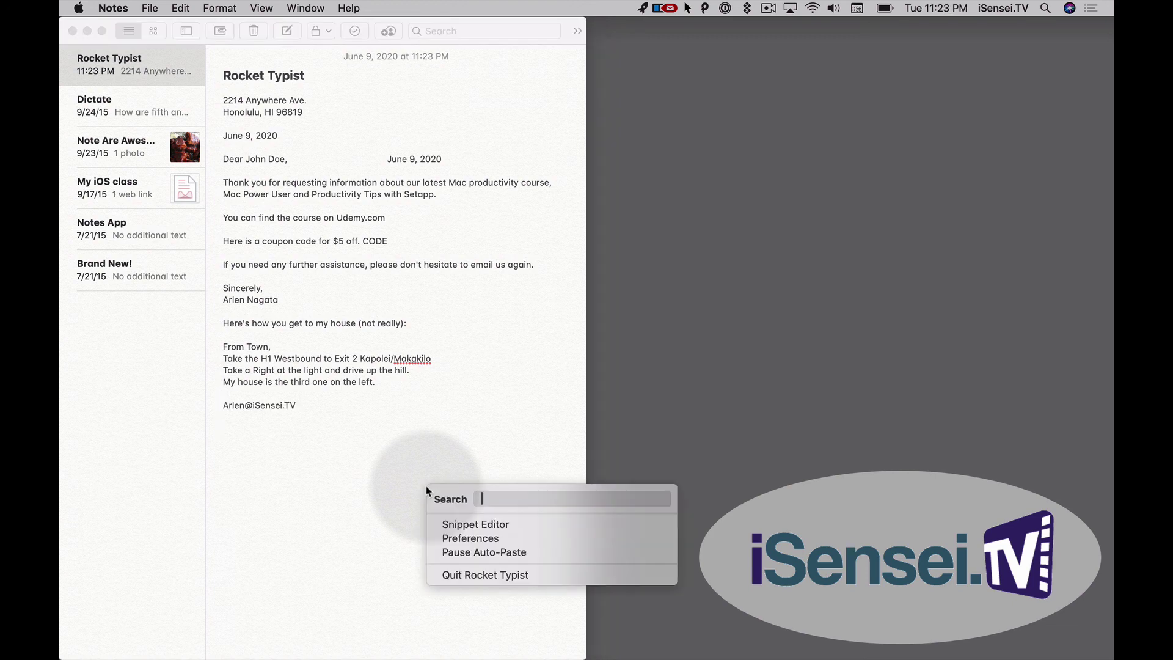
text(cell)
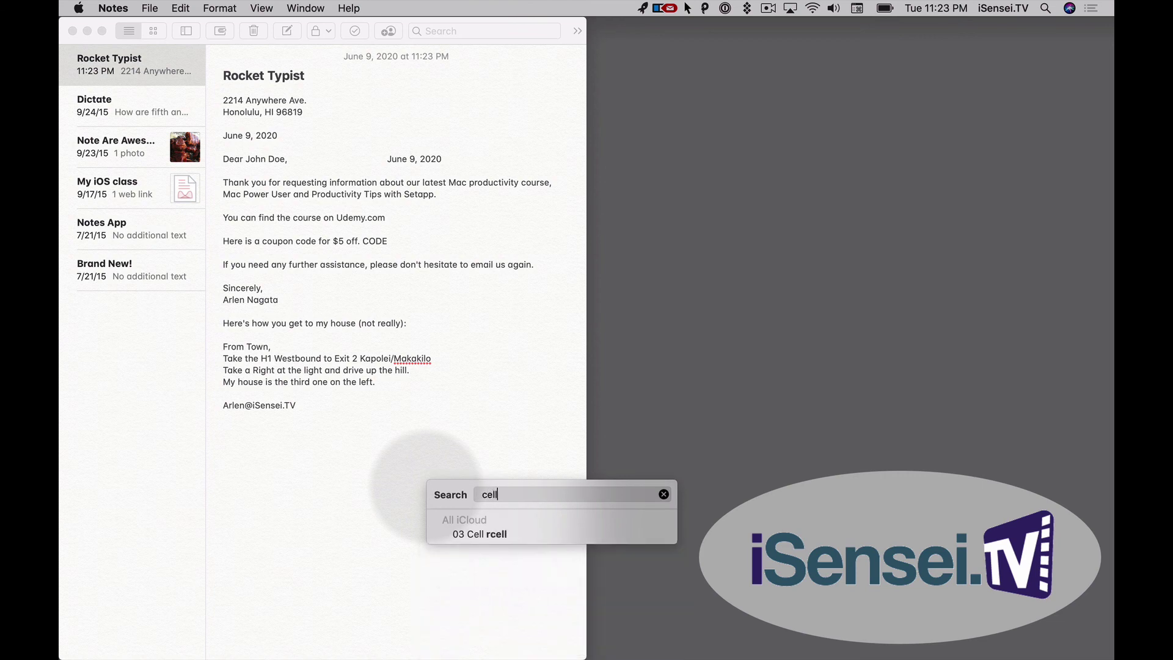
key(Down)
key(Return)
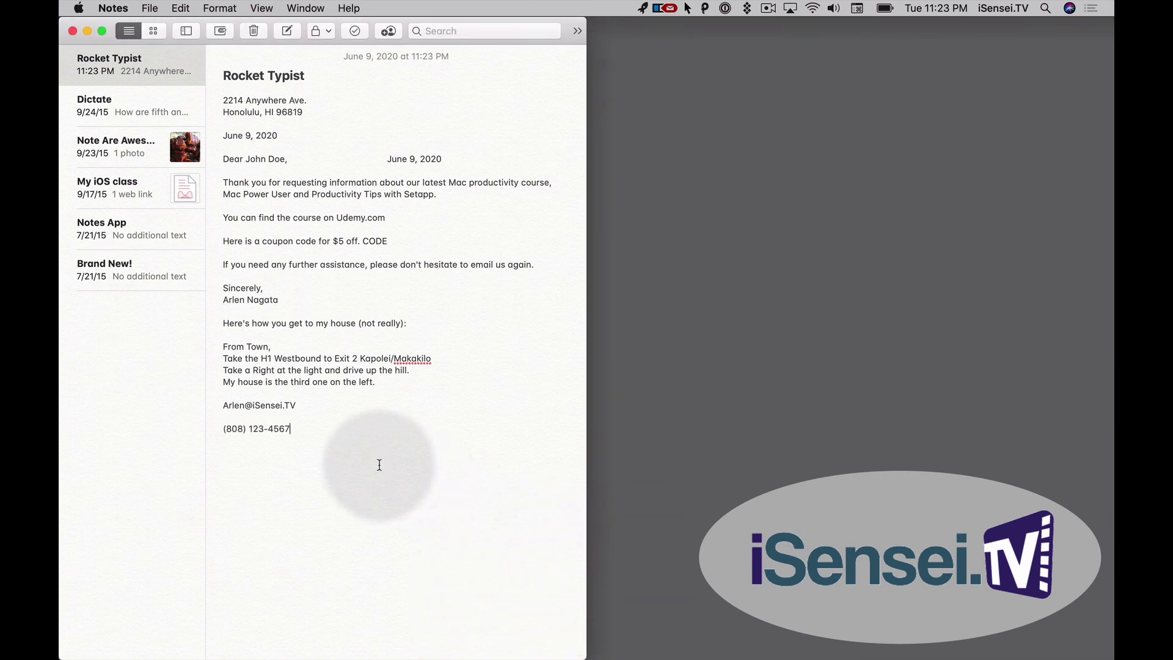